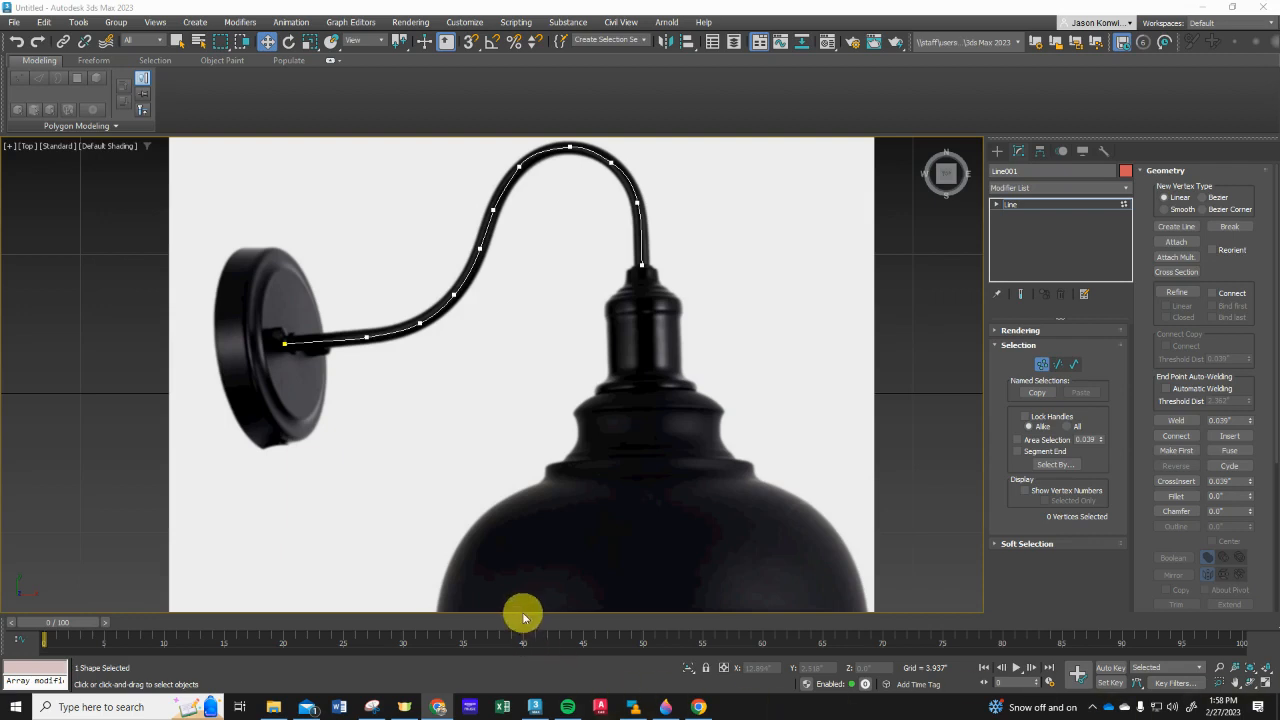
click(367, 337)
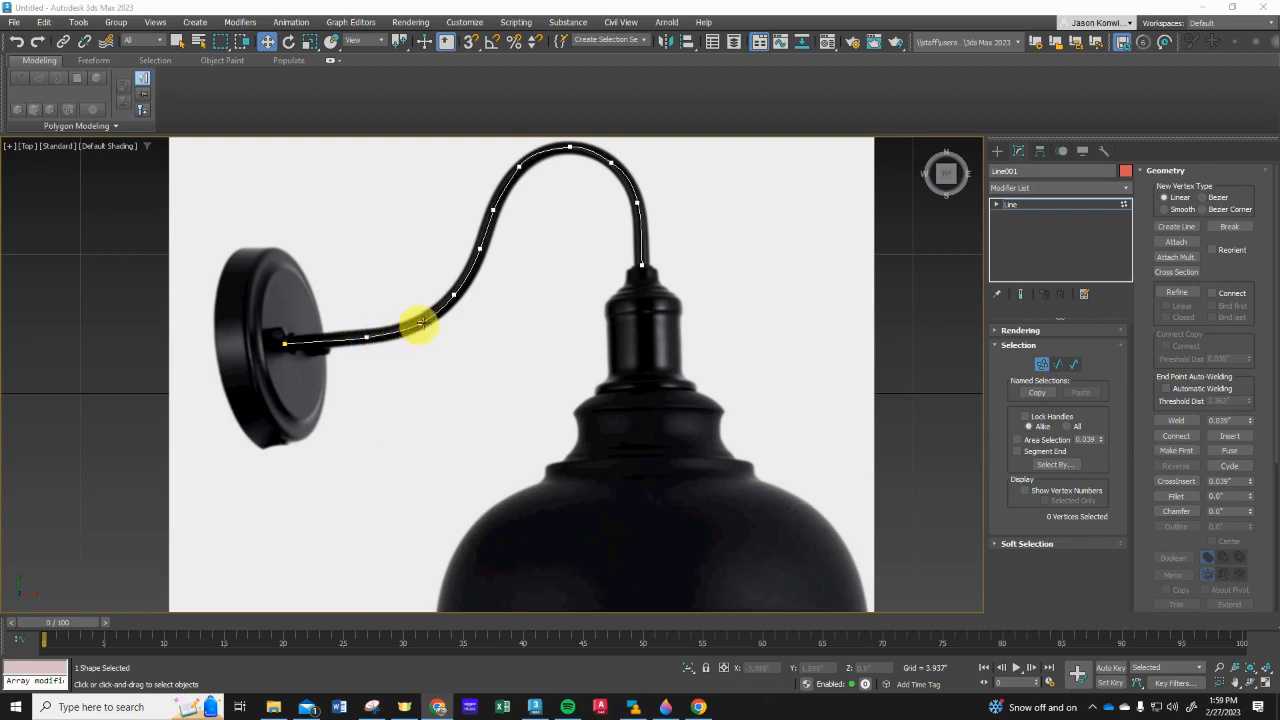
click(420, 324)
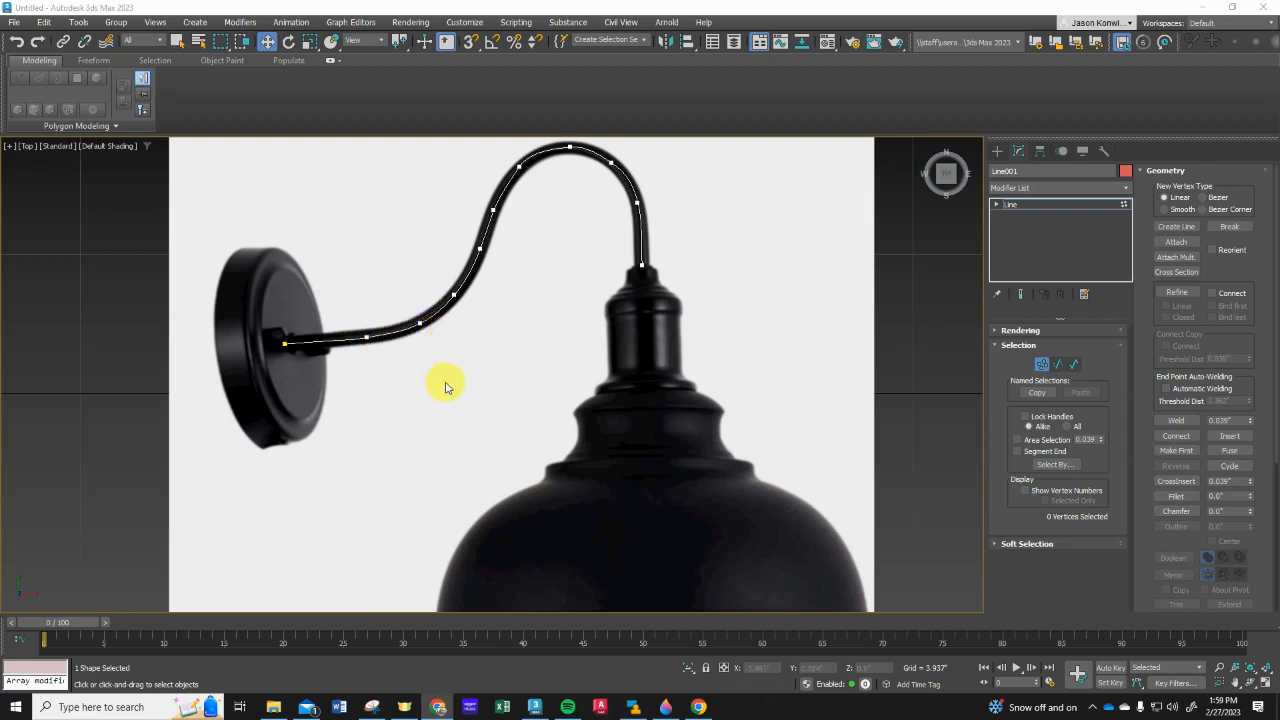
click(474, 267)
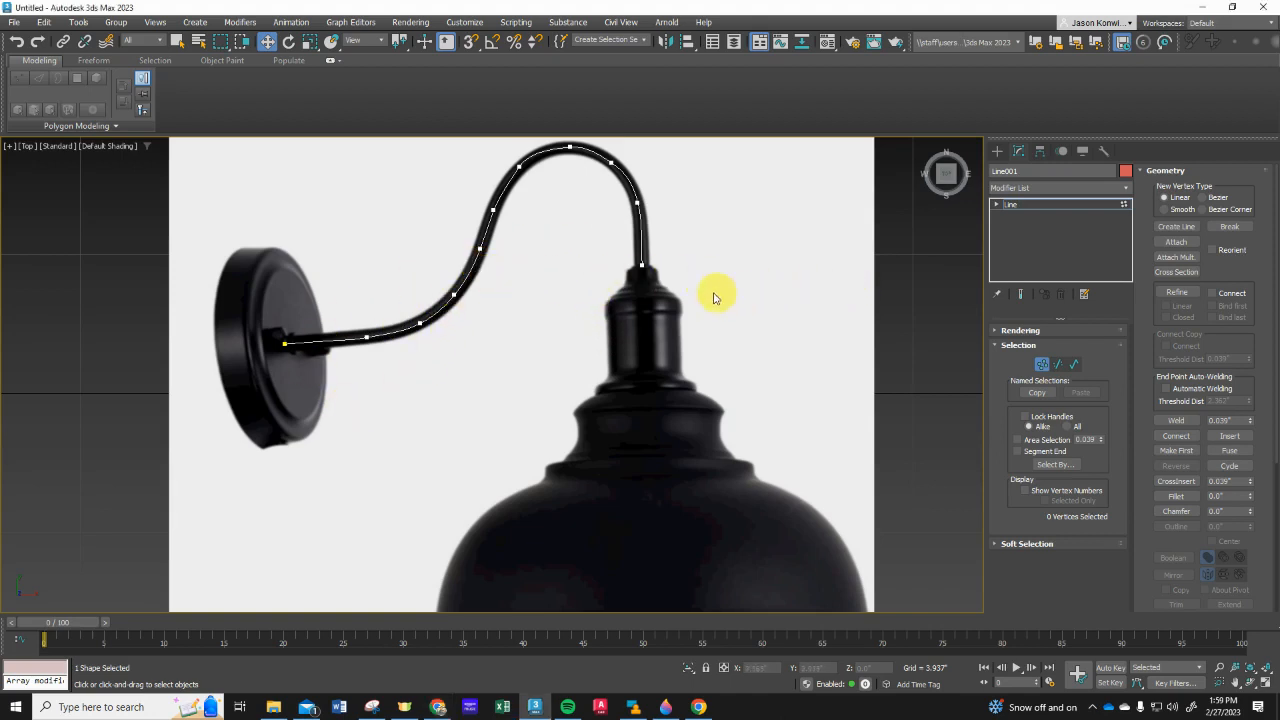
Open the Scene Explorer to list the objects in the scene
click(80, 22)
click(80, 22)
click(80, 22)
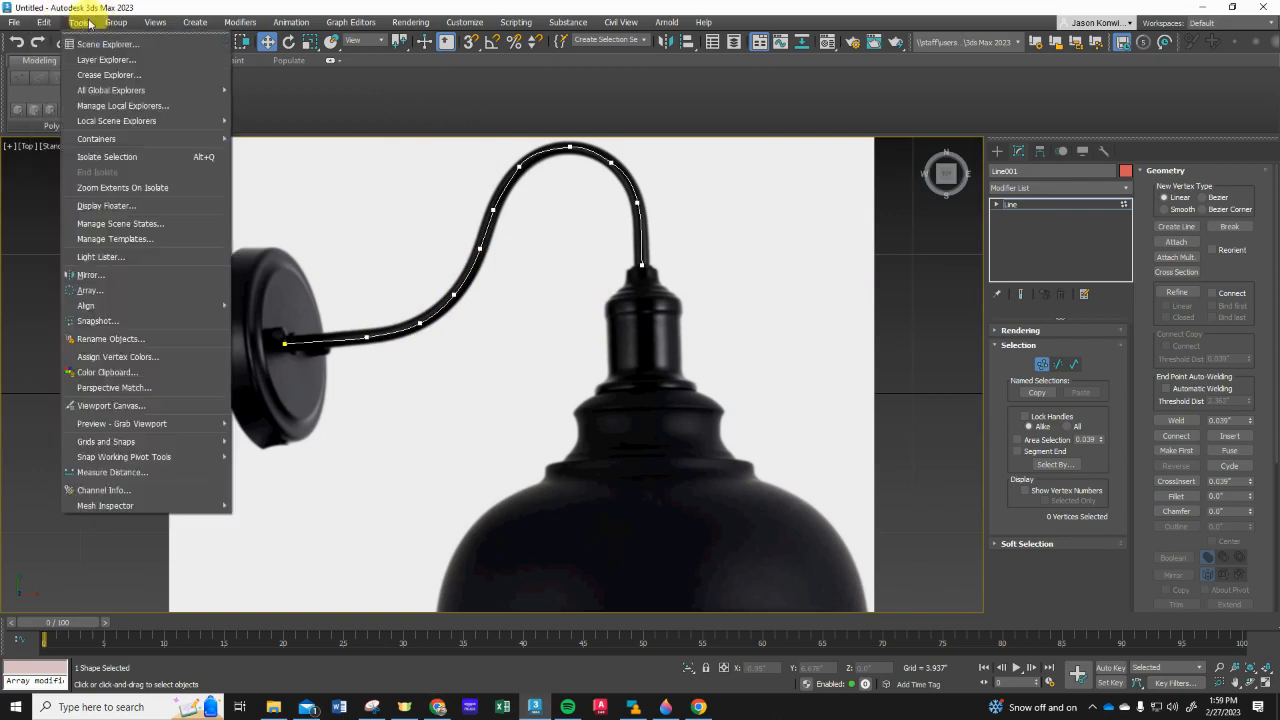
click(95, 44)
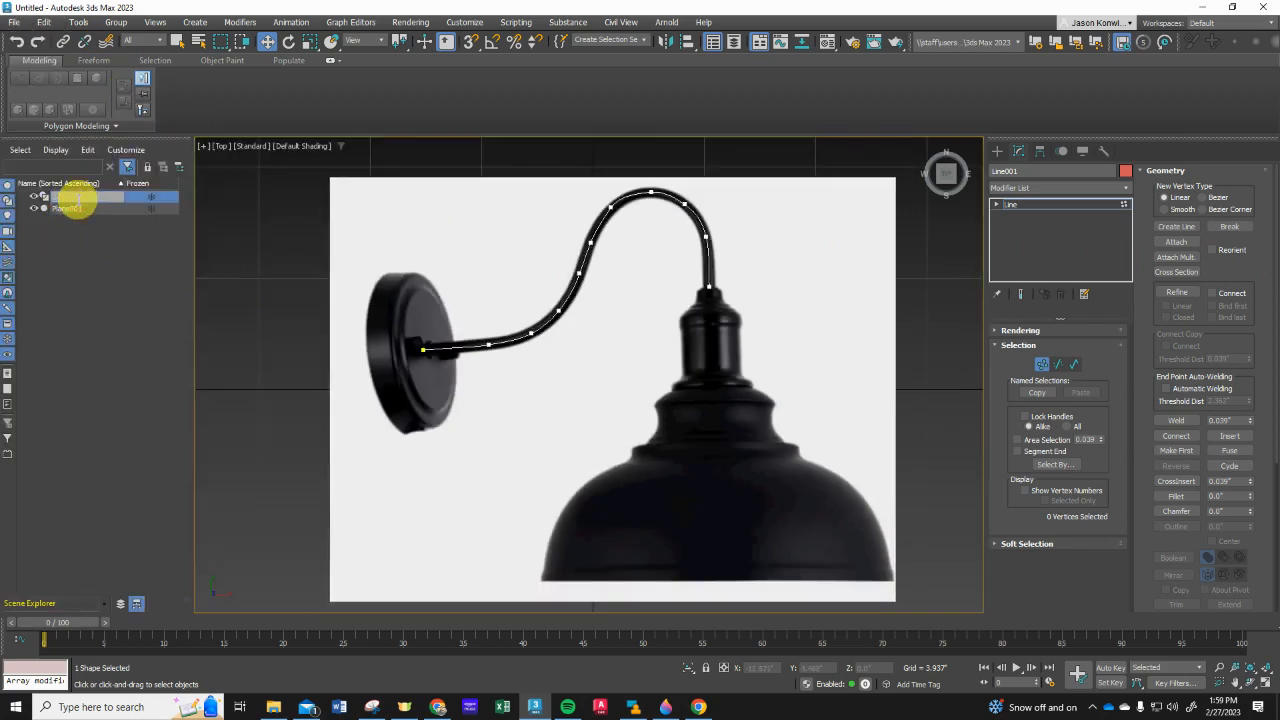
Delete the existing arm line, Line001, from the scene through the Scene Explorer
click(91, 289)
click(68, 200)
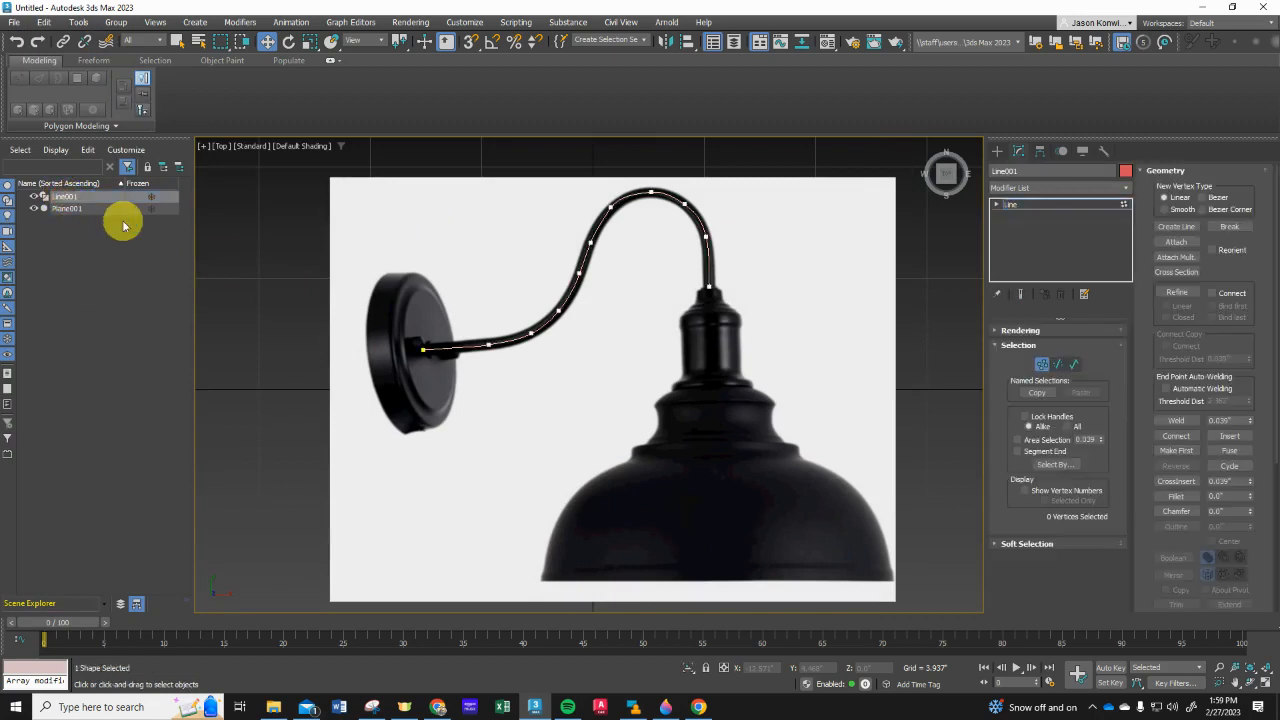
right_click(69, 197)
mouse_move(199, 231)
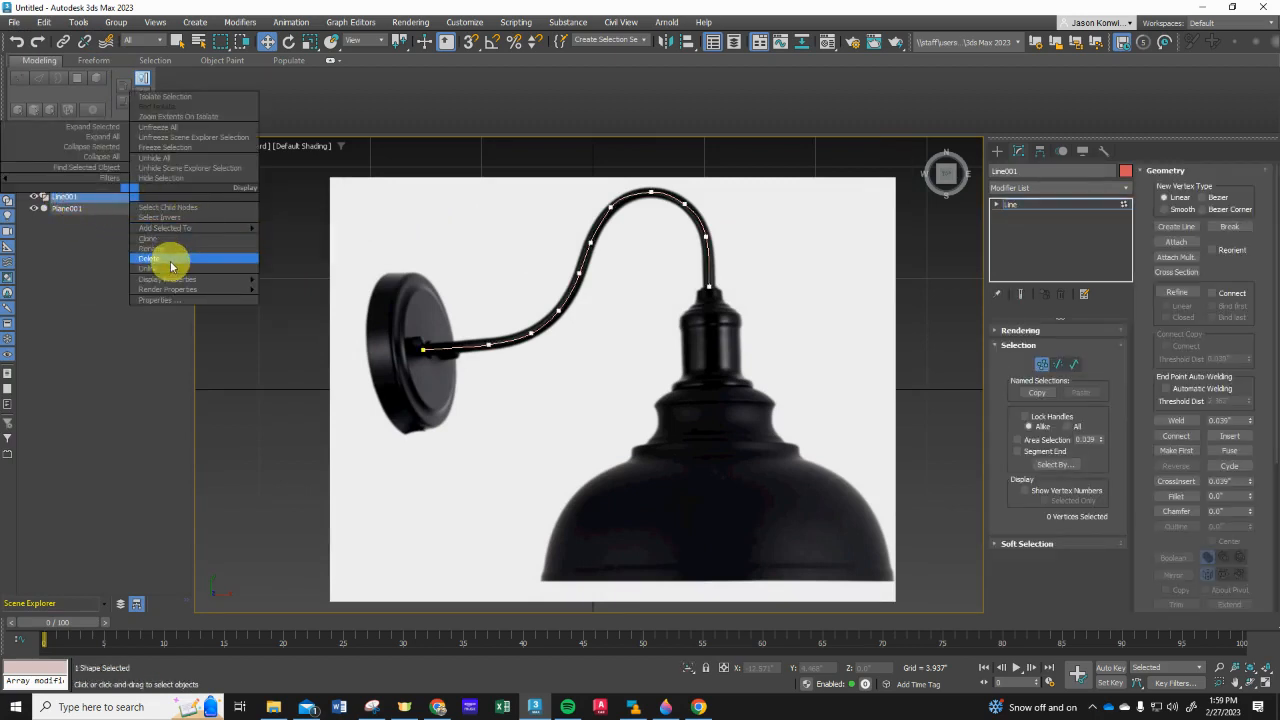
click(168, 259)
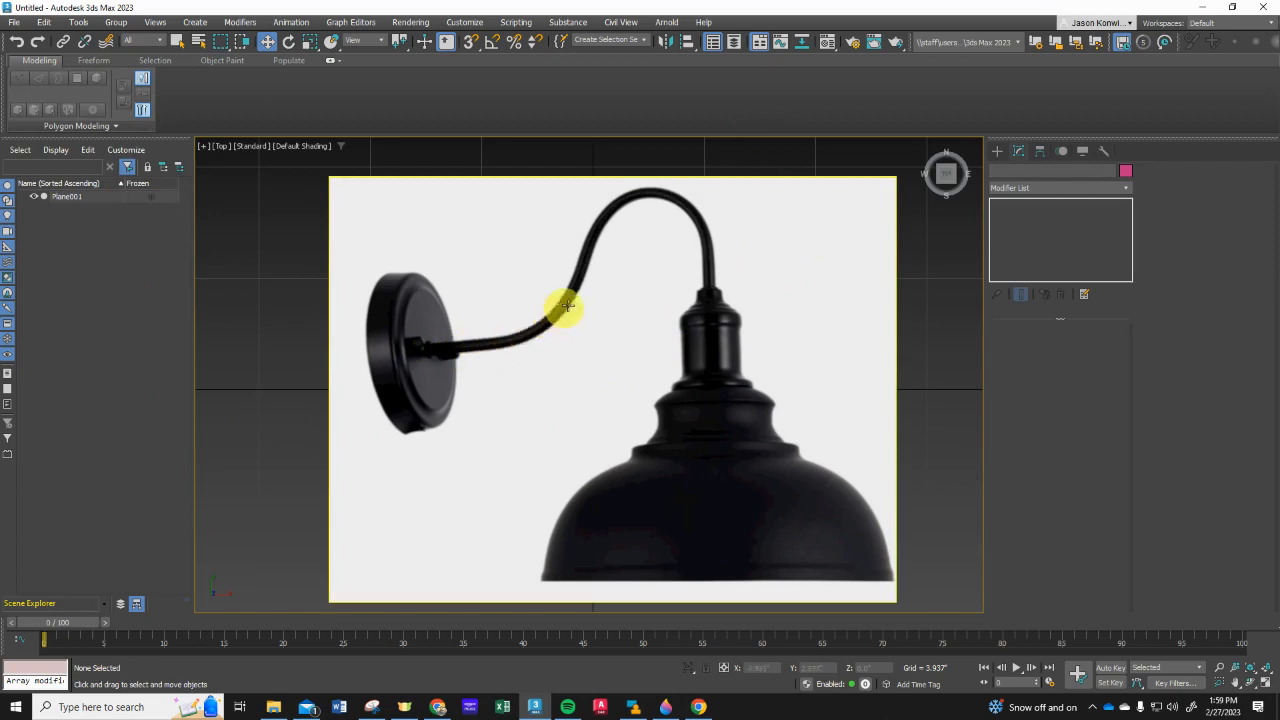
Set up the Line spline tool with Smooth as the initial type, framing the lamp's arm
click(997, 151)
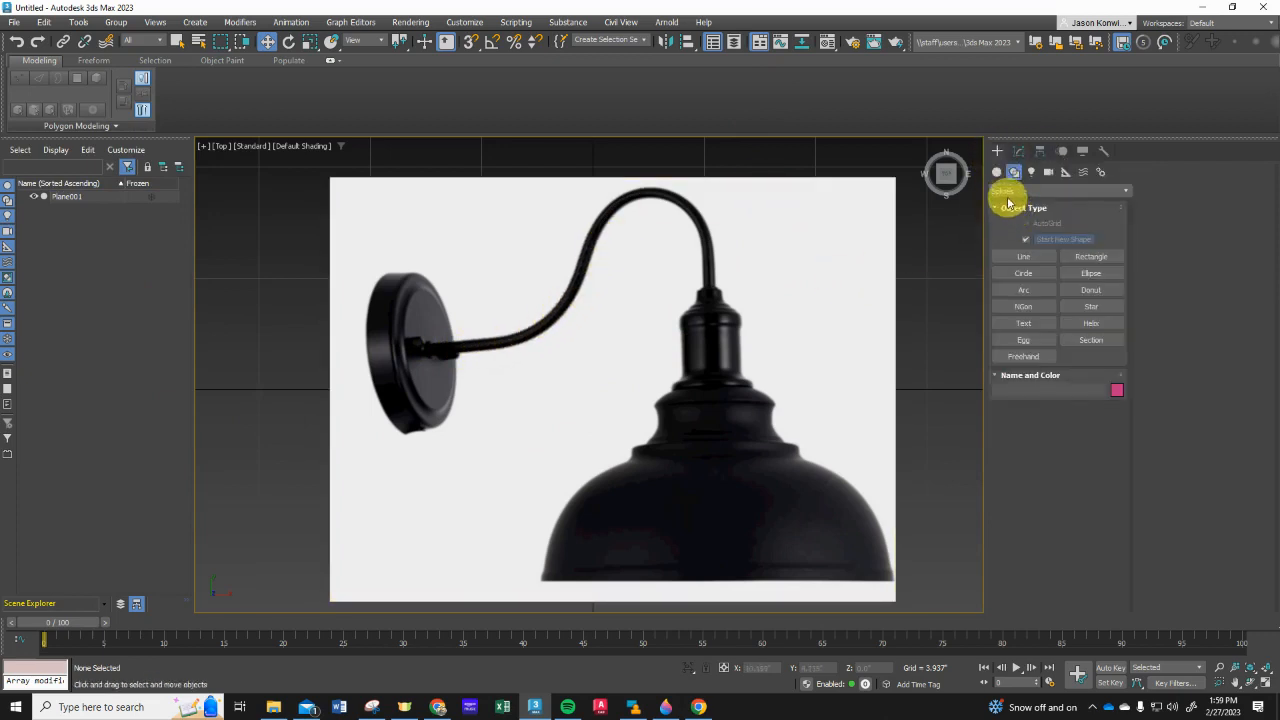
click(997, 172)
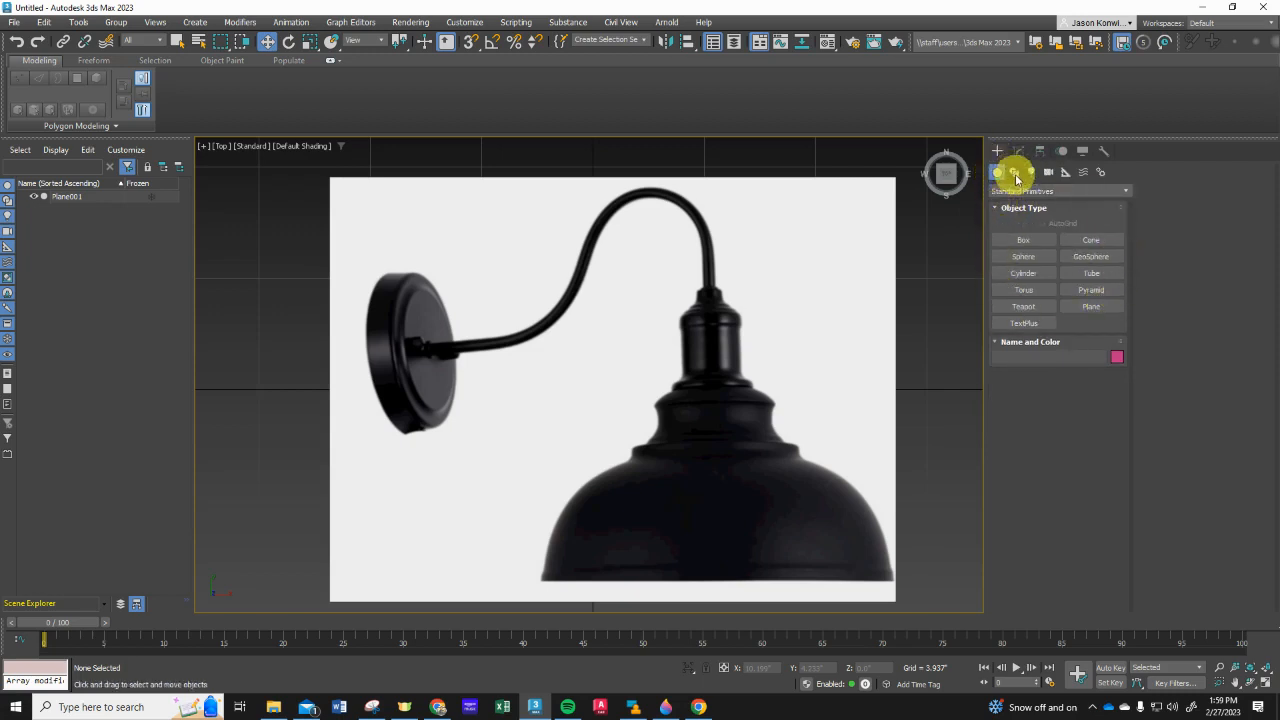
click(1015, 174)
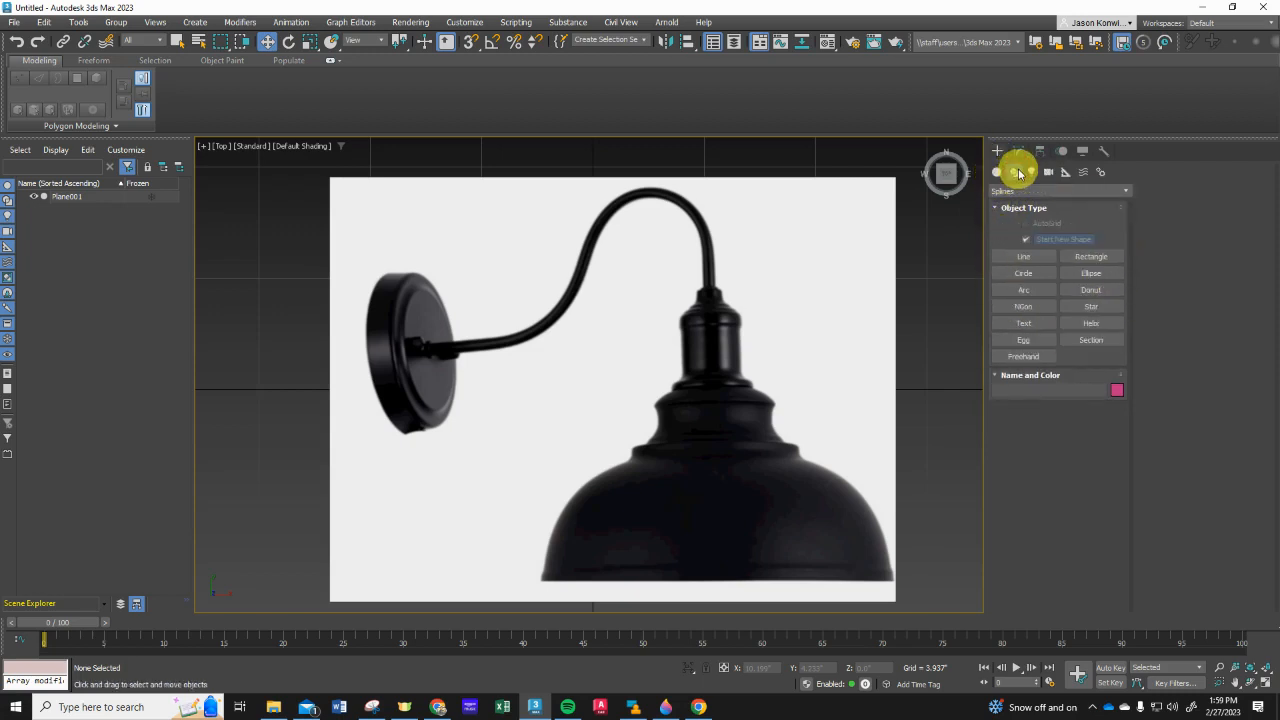
click(1020, 258)
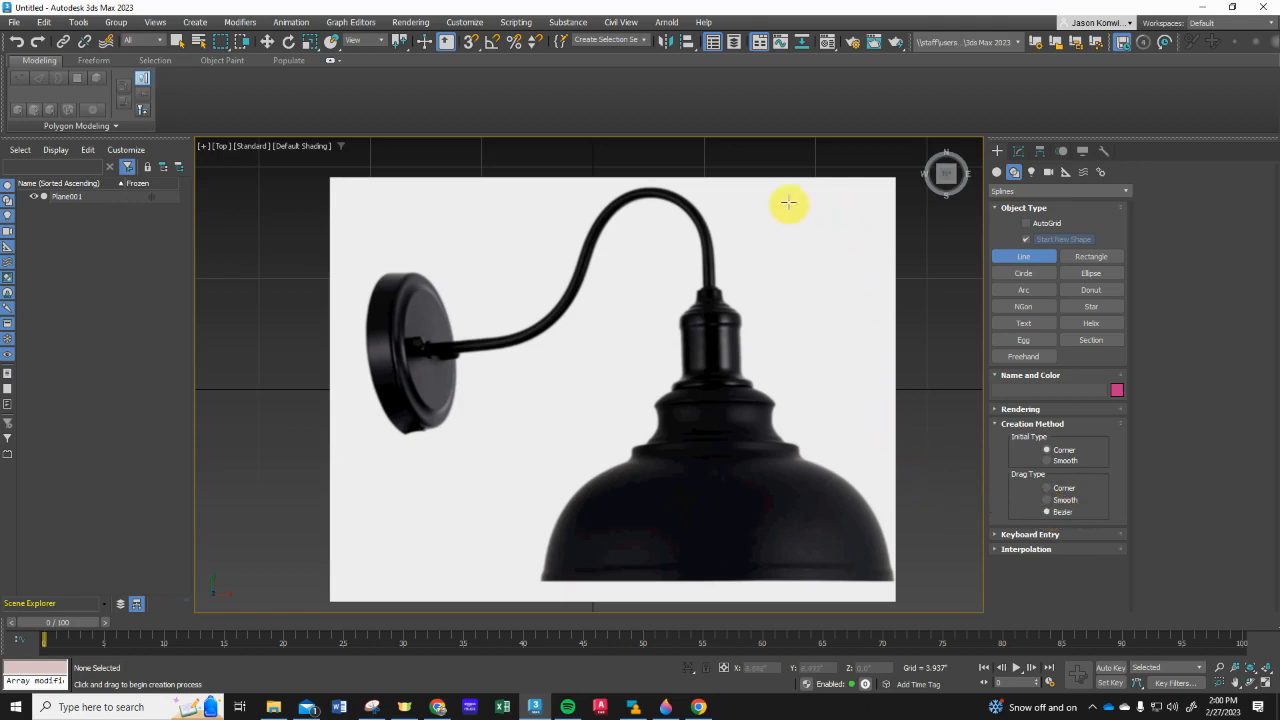
scroll(788, 203, up, 2)
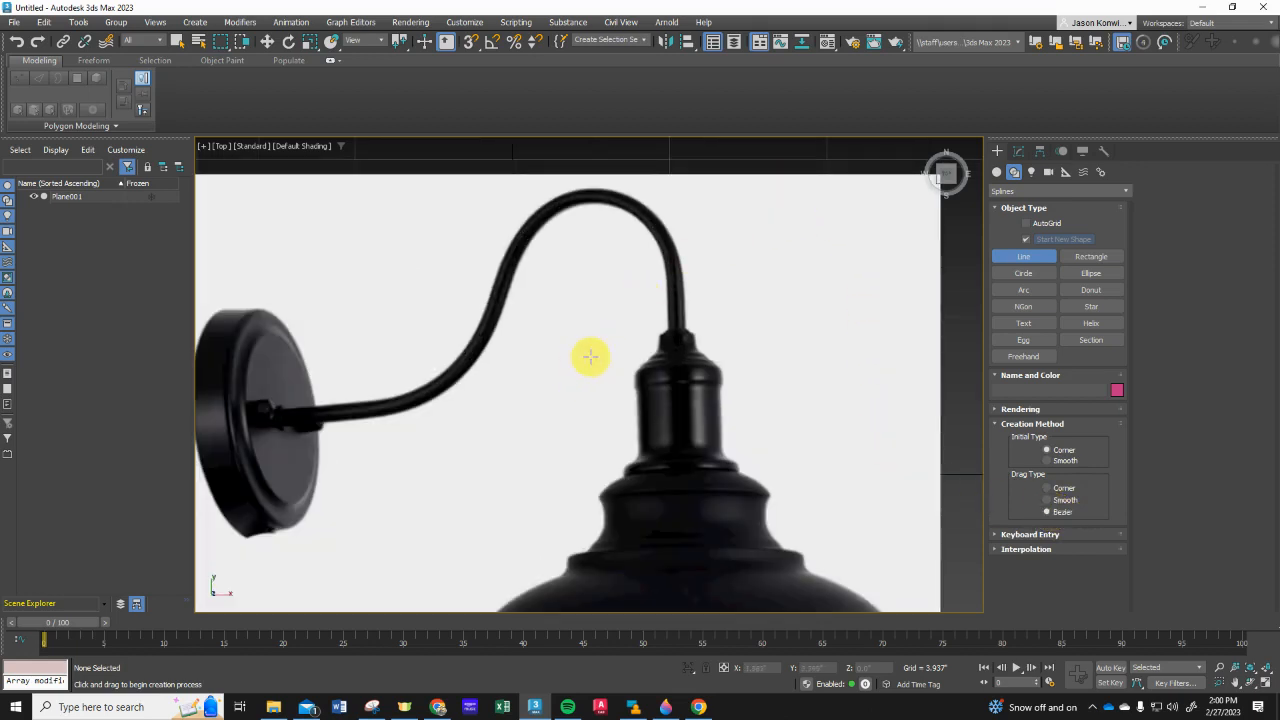
middle_drag(494, 391, 545, 404)
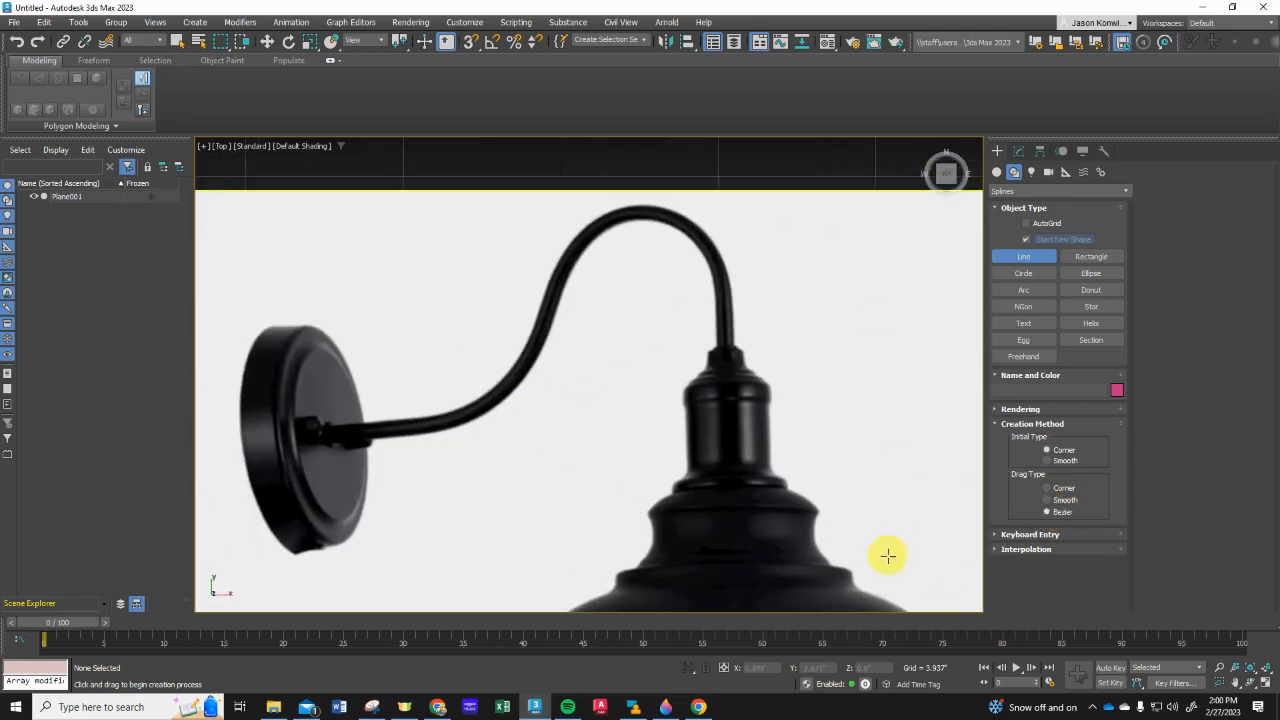
click(1048, 462)
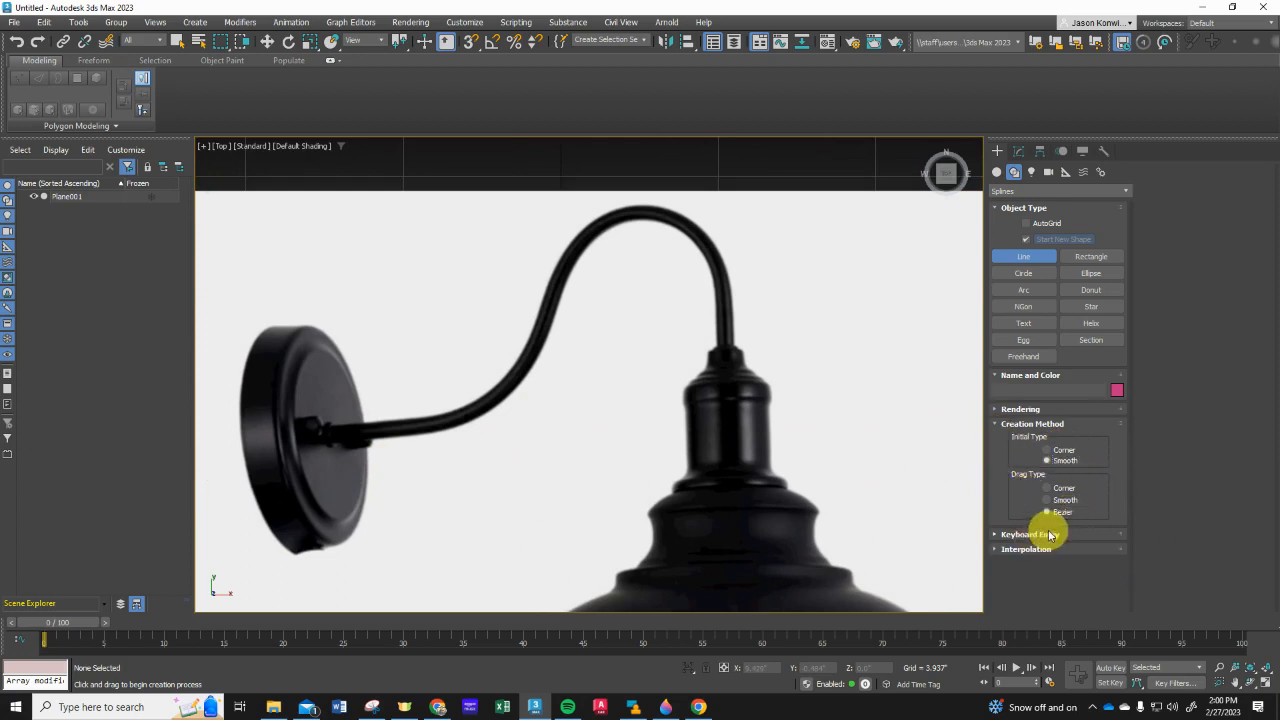
Trace the centre of the lamp's curved arm with a smooth line from the wall plate over the bend to the top of the socket
click(326, 435)
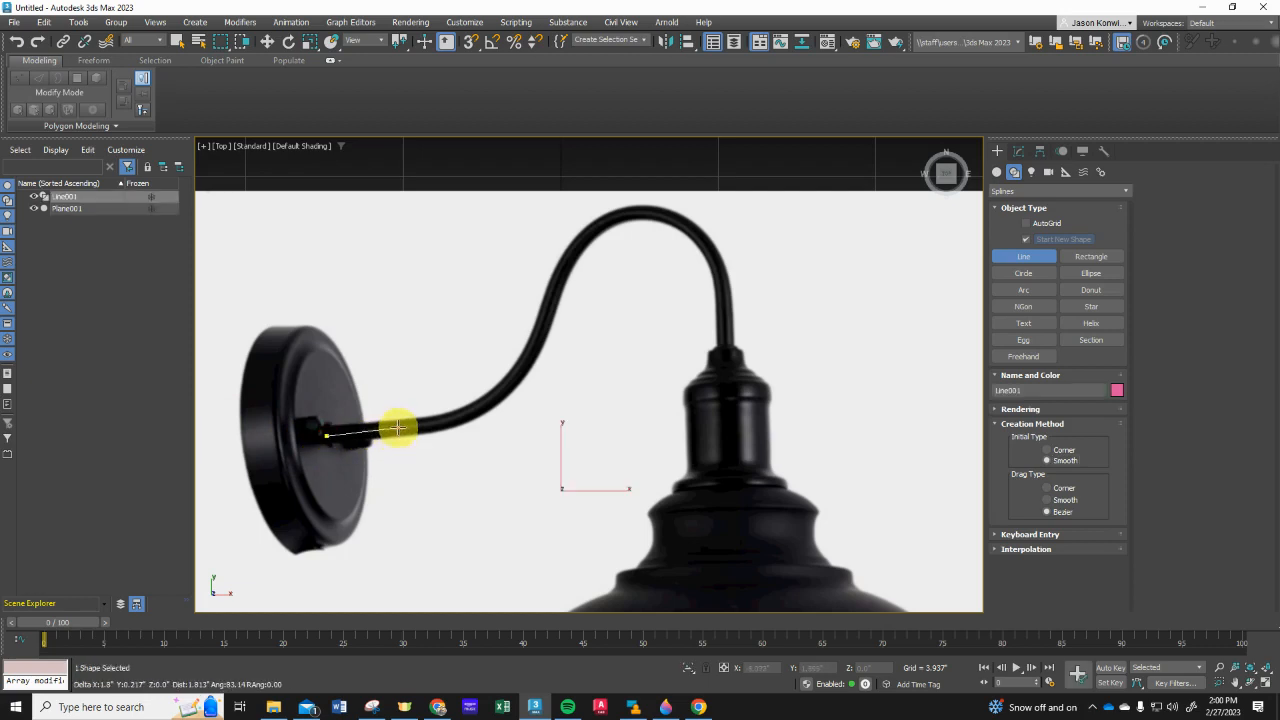
drag(398, 428, 563, 350)
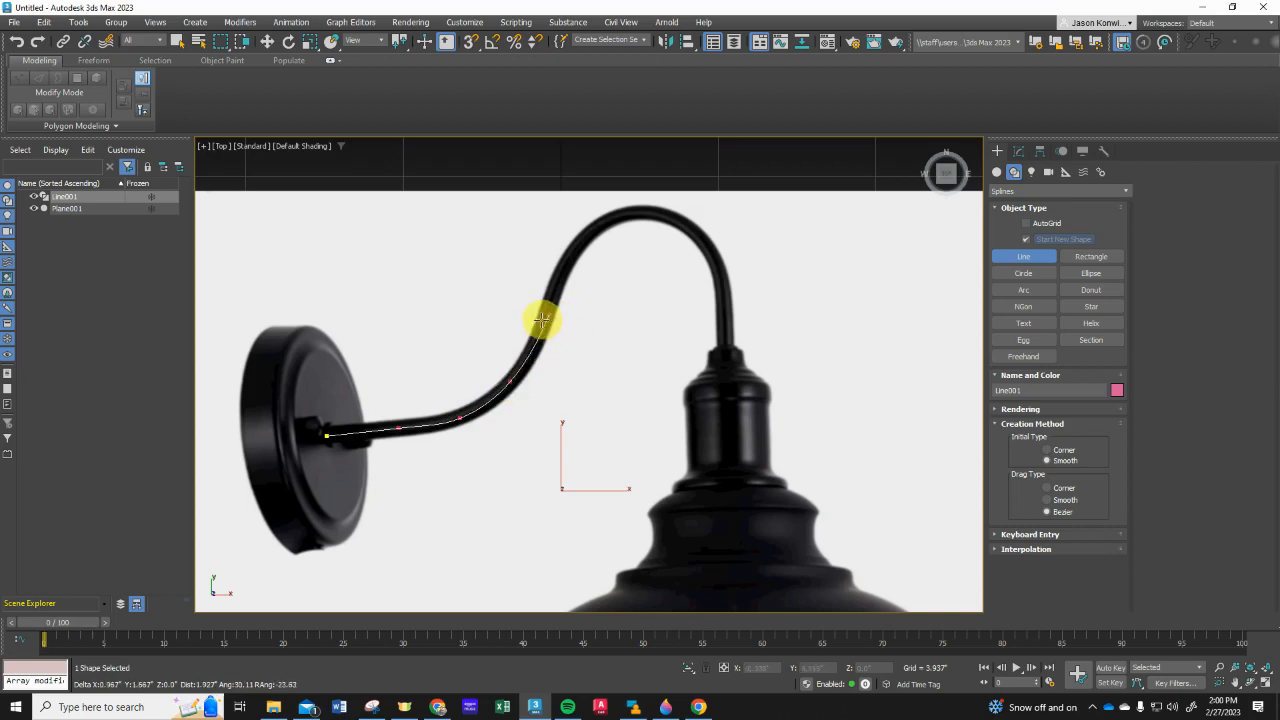
drag(540, 330, 638, 384)
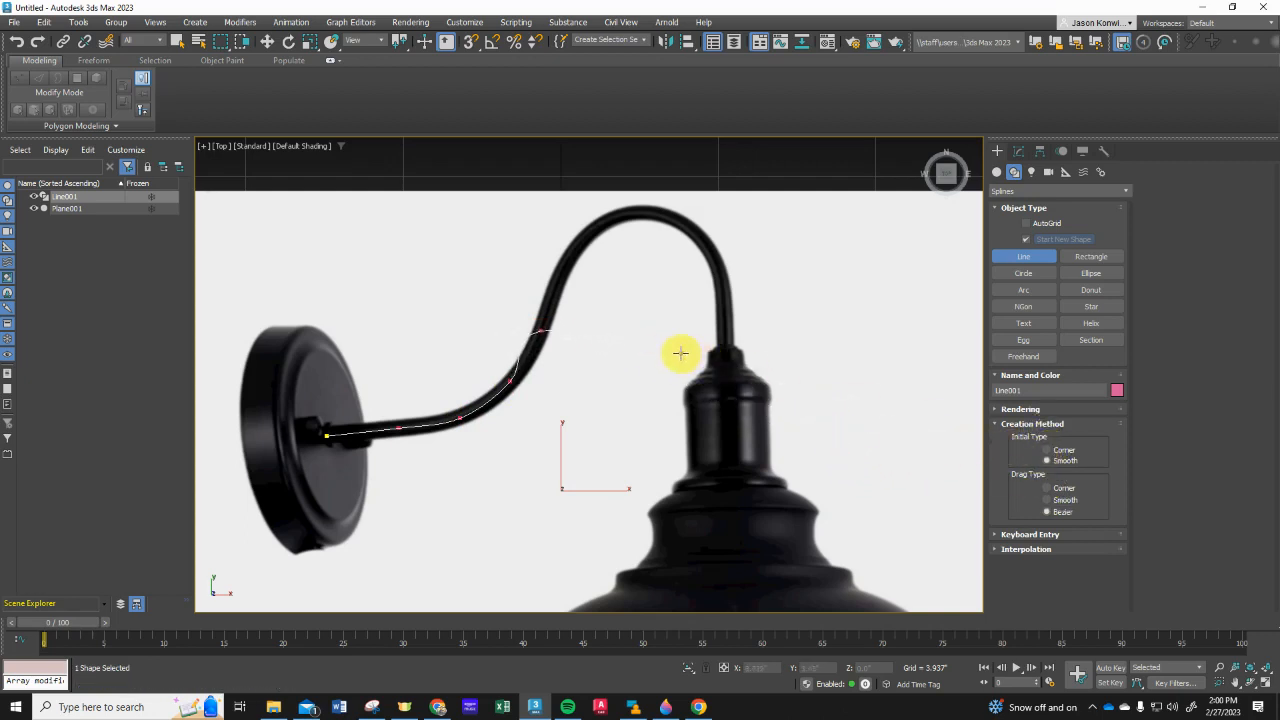
click(555, 286)
click(580, 242)
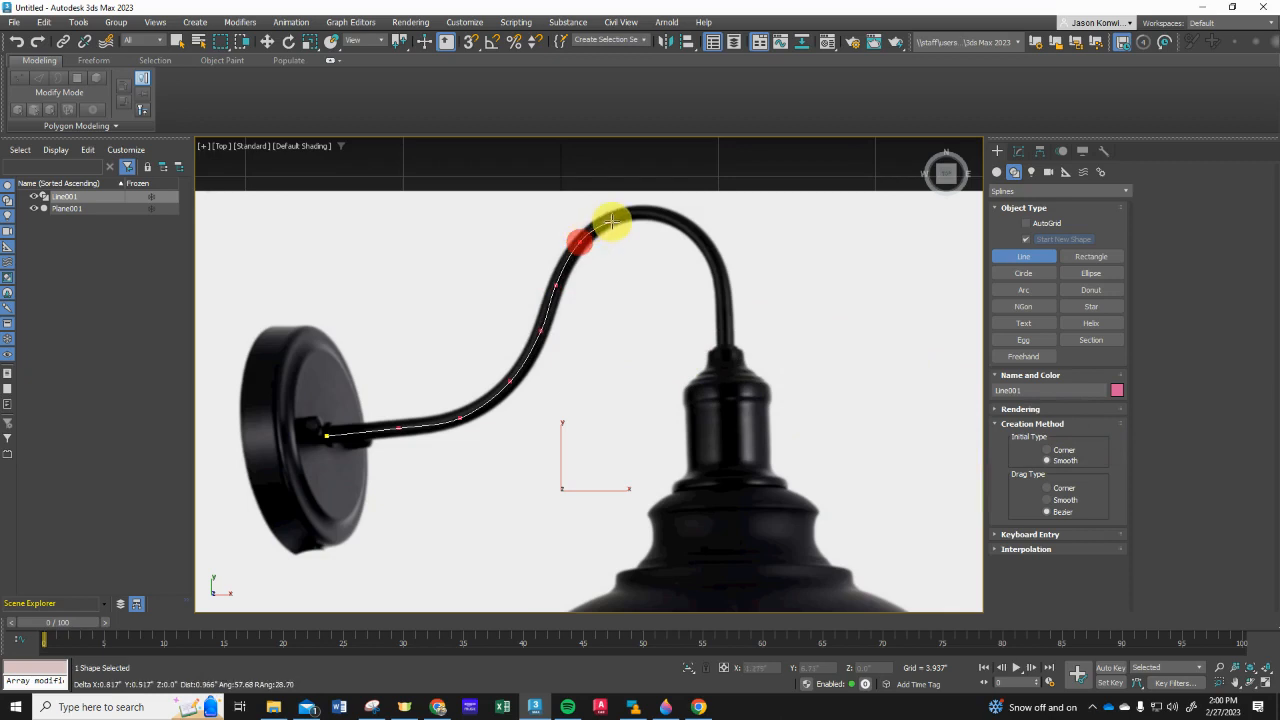
click(617, 217)
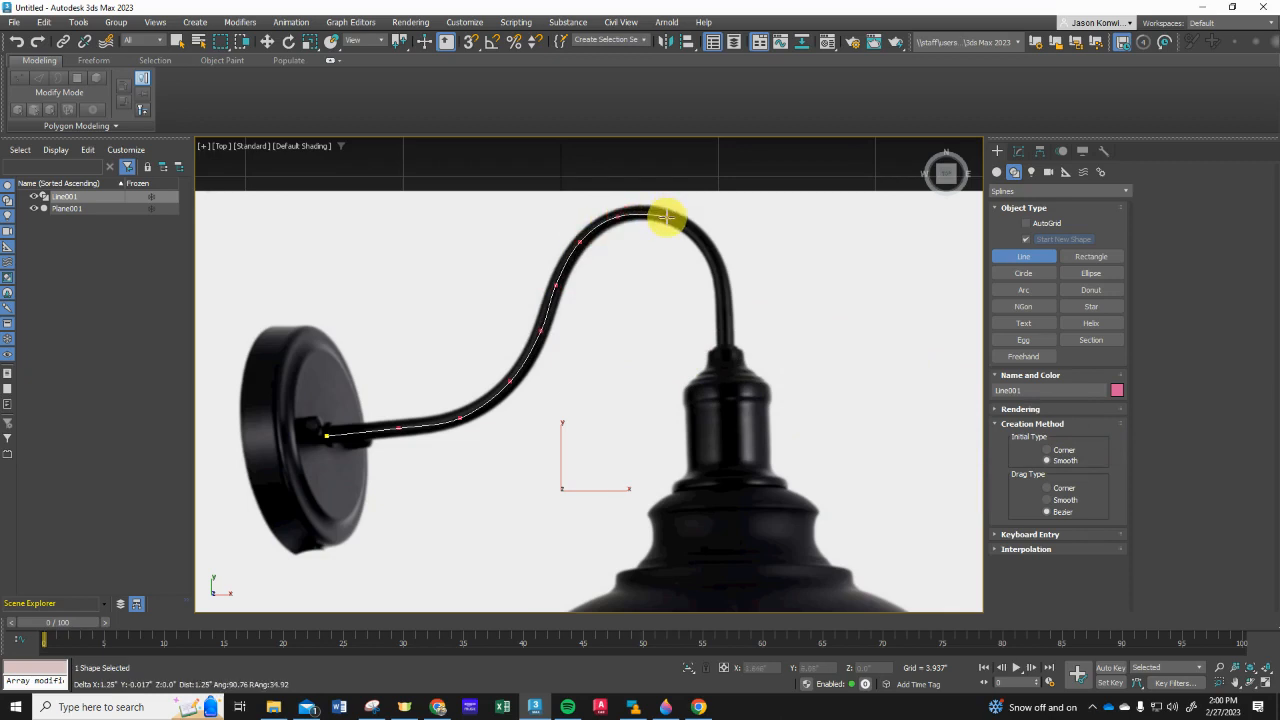
click(667, 216)
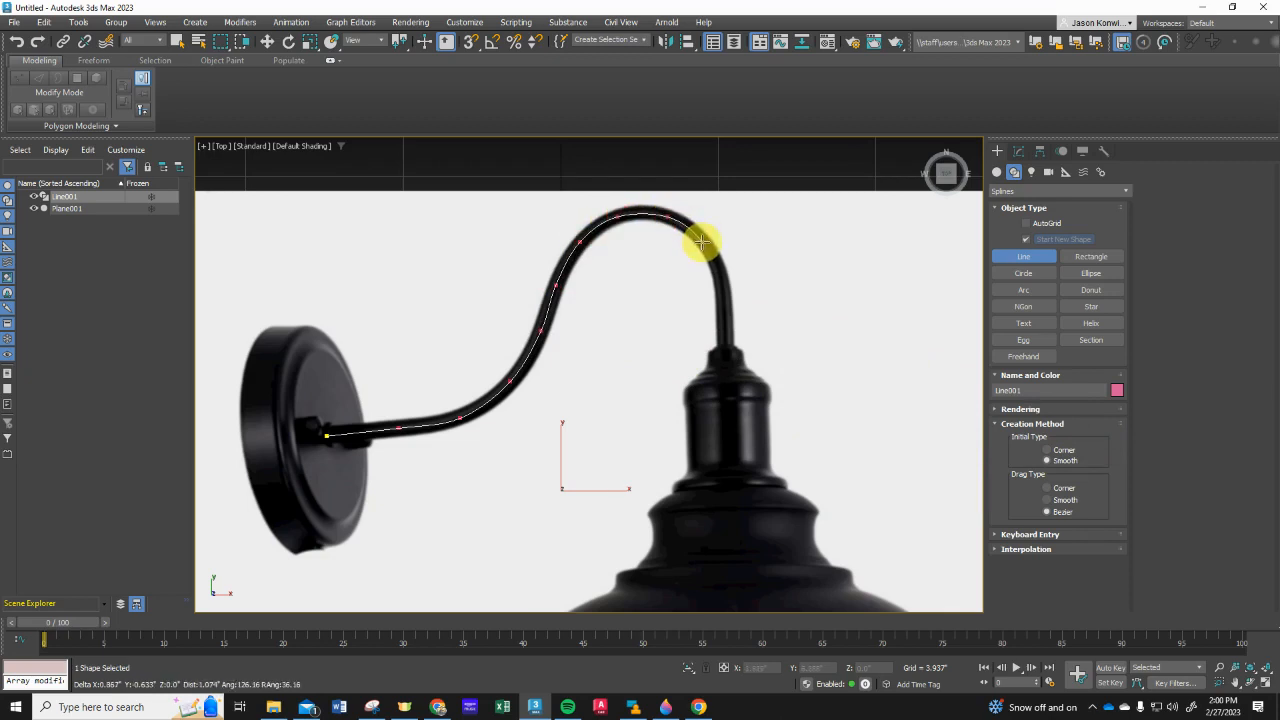
click(702, 243)
click(717, 268)
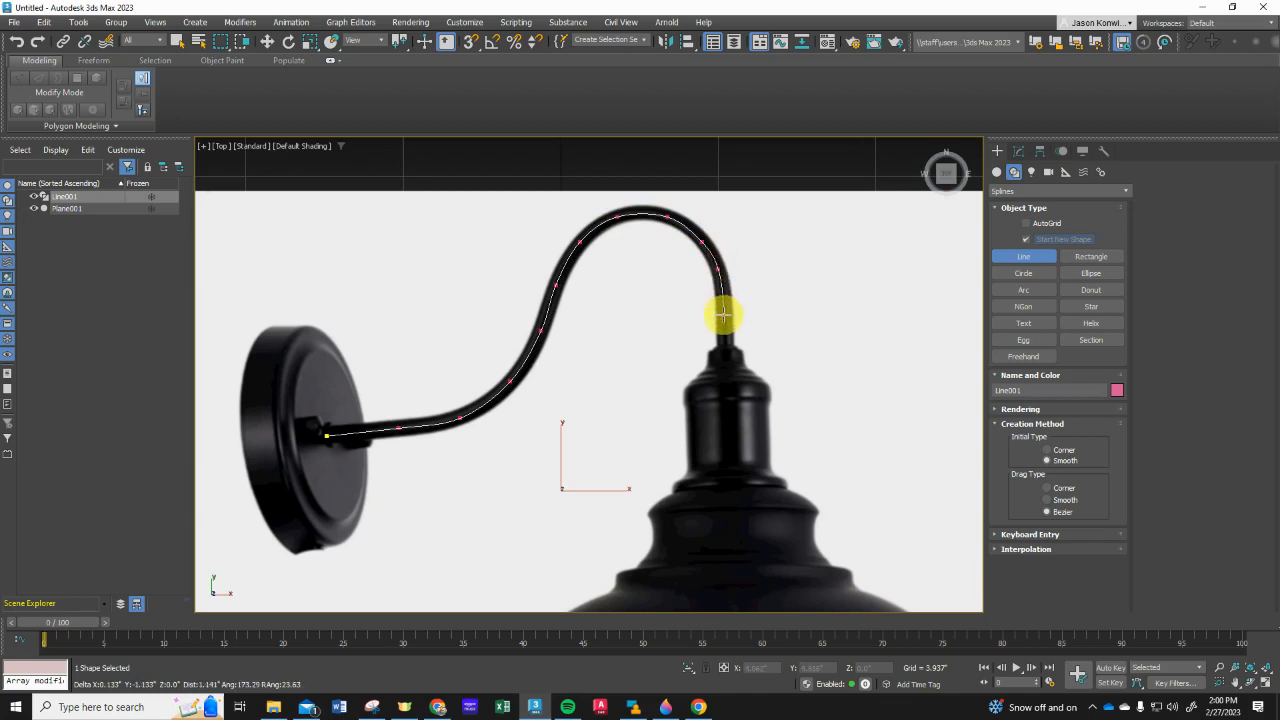
click(723, 315)
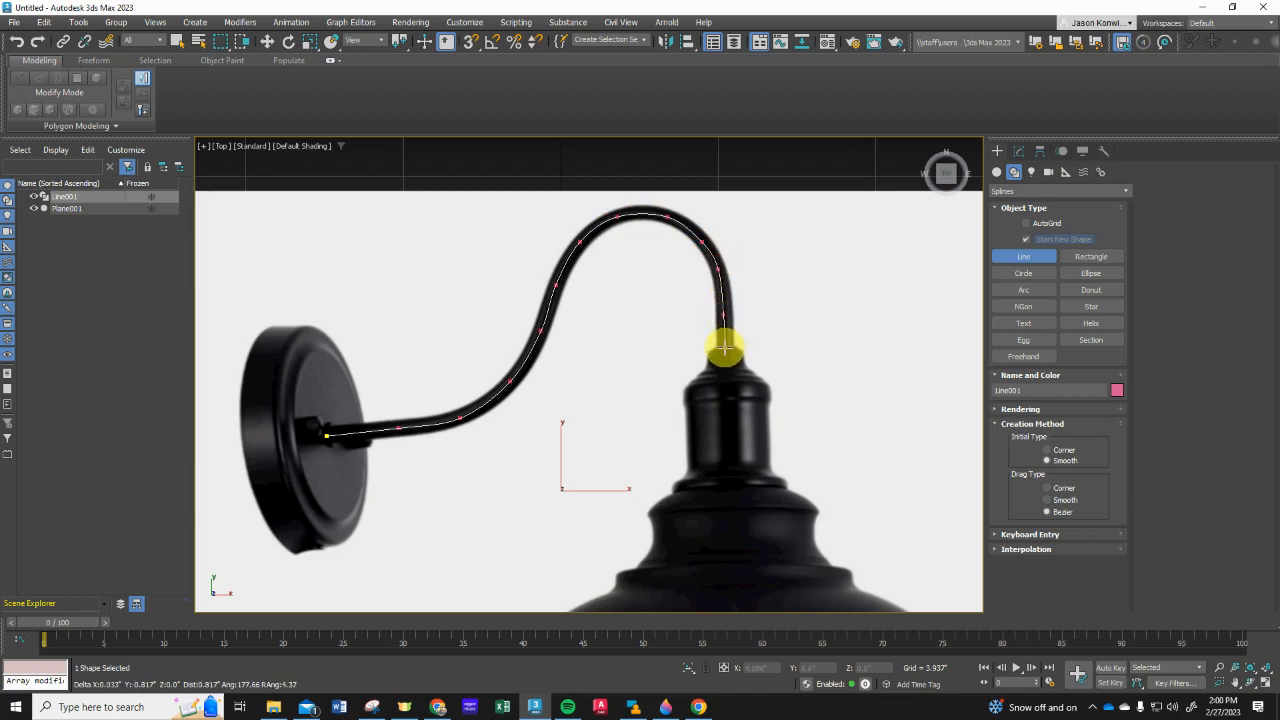
click(724, 347)
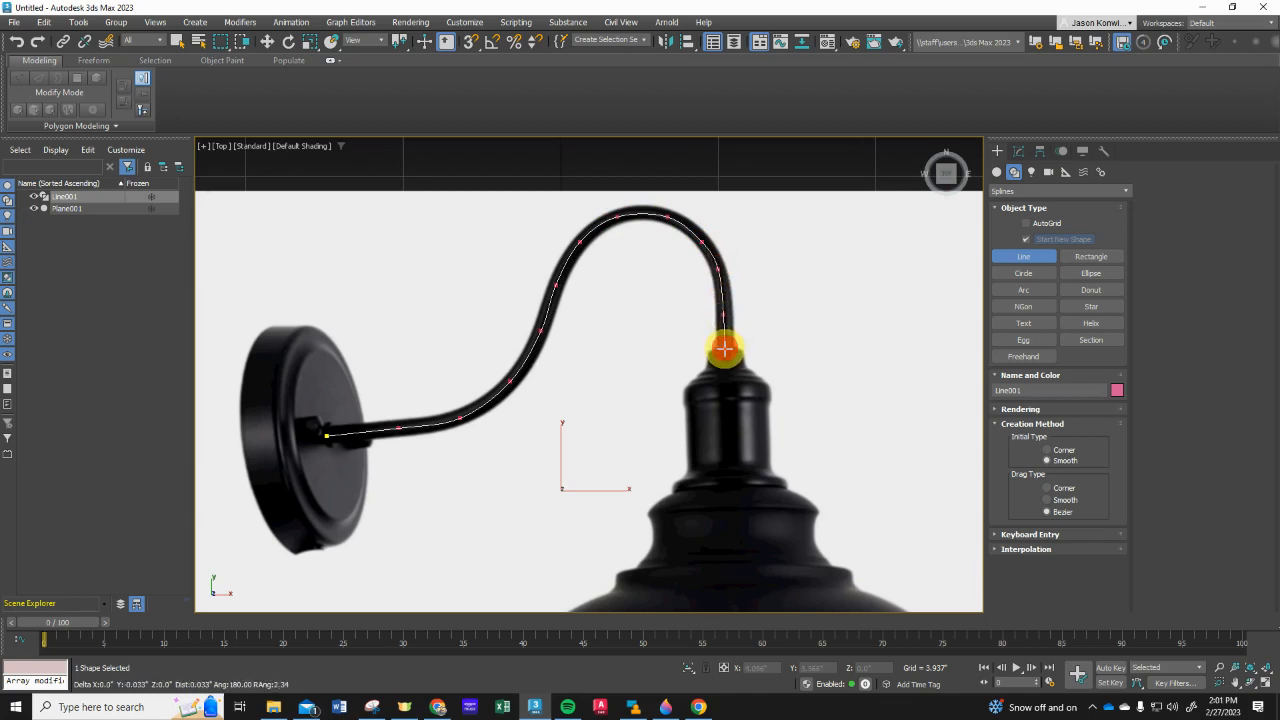
right_click(781, 371)
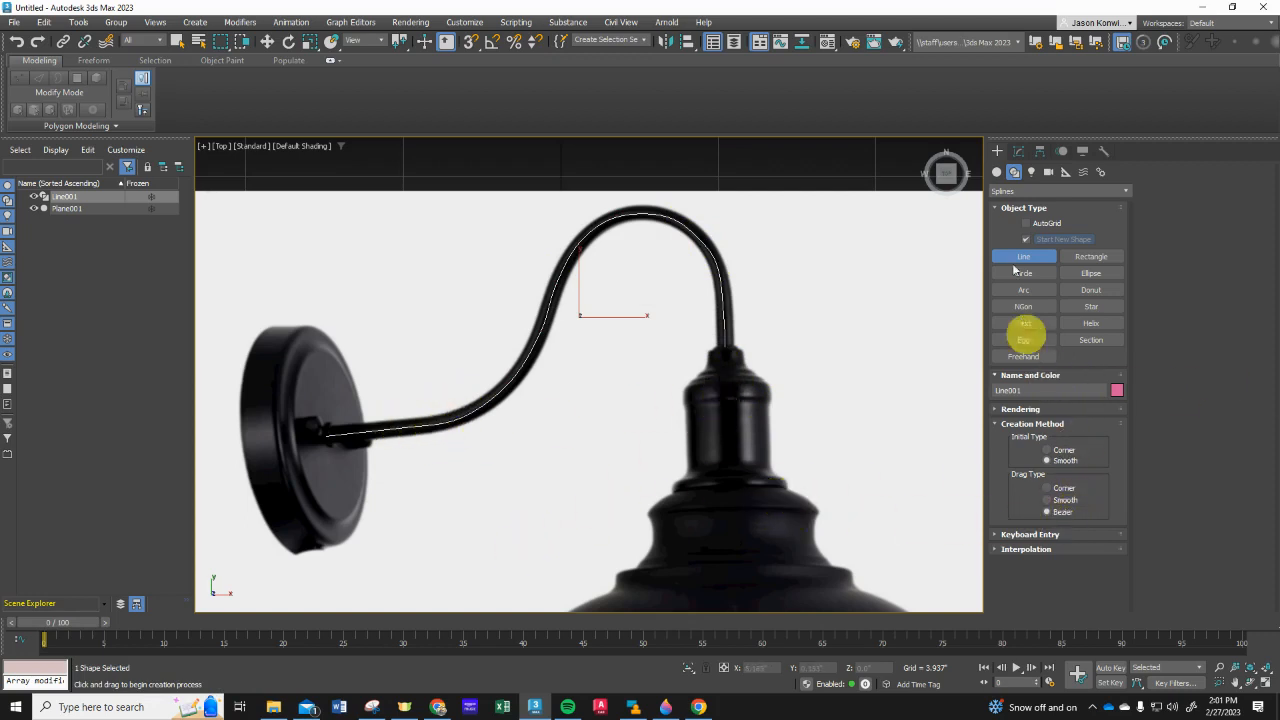
Edit the new arm line at vertex level and lower its second vertex slightly, to about Y 1.56"
click(1018, 150)
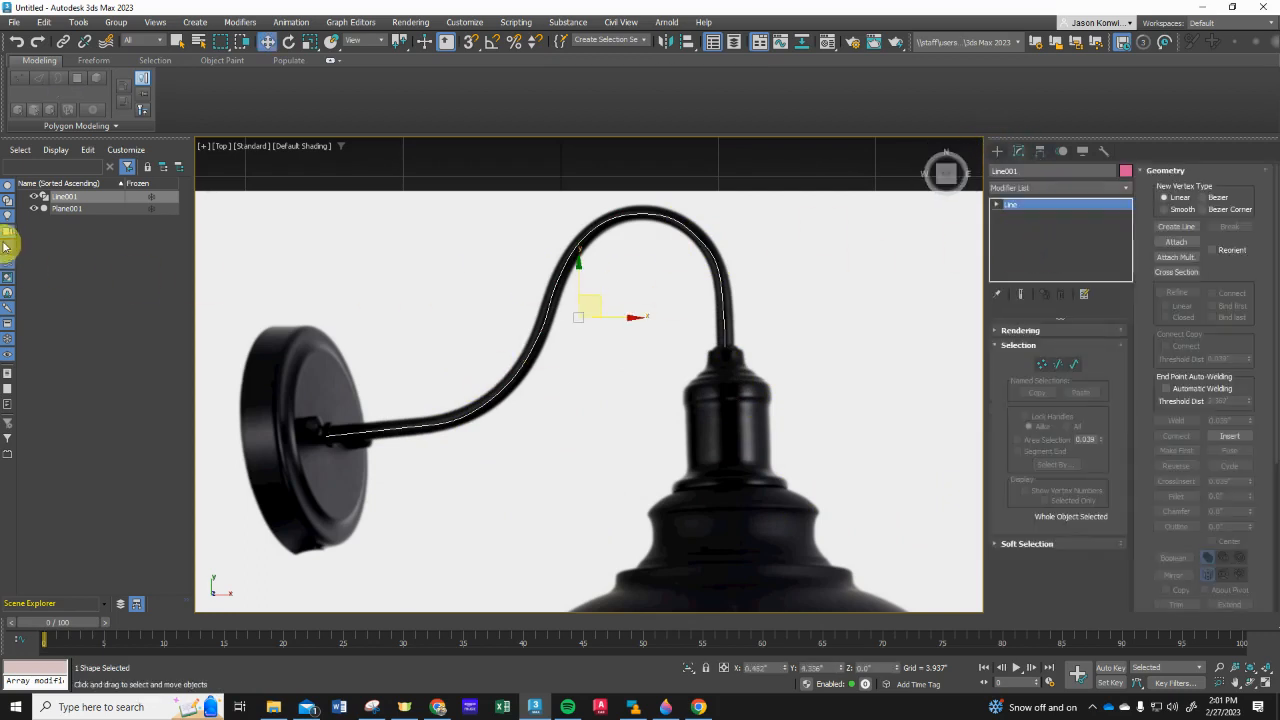
click(78, 198)
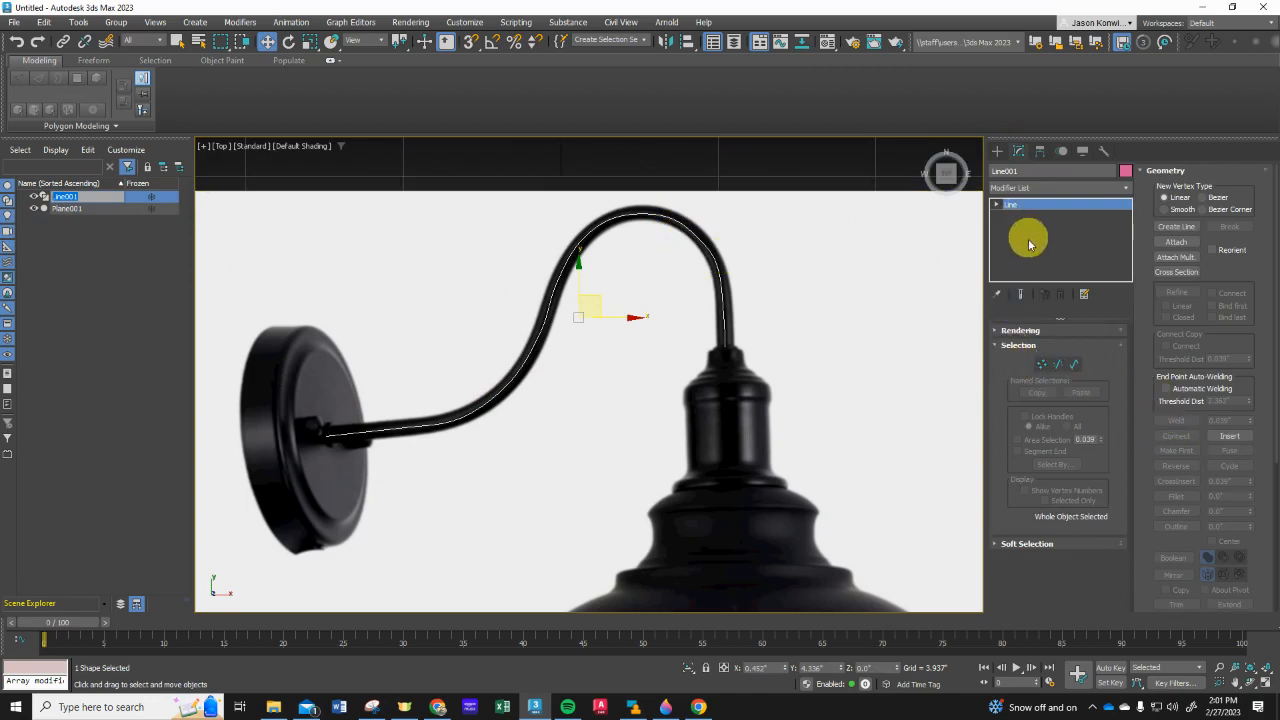
click(1042, 364)
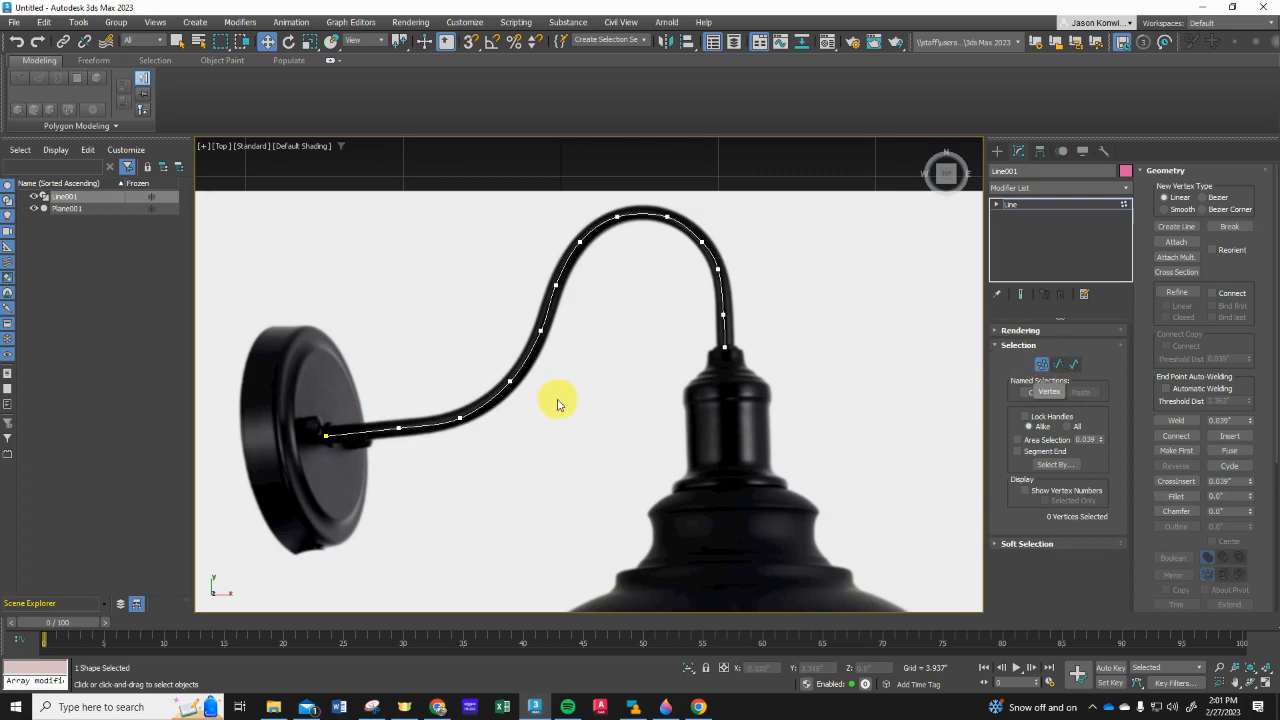
click(398, 428)
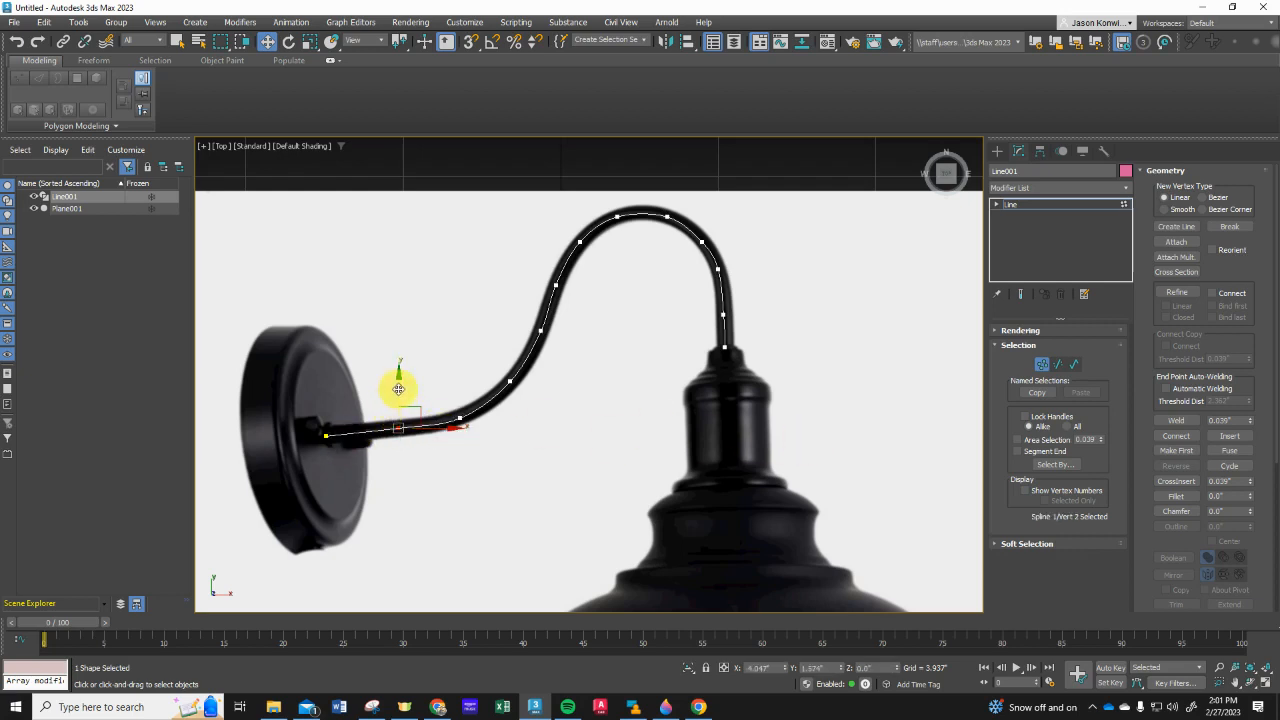
drag(398, 389, 397, 391)
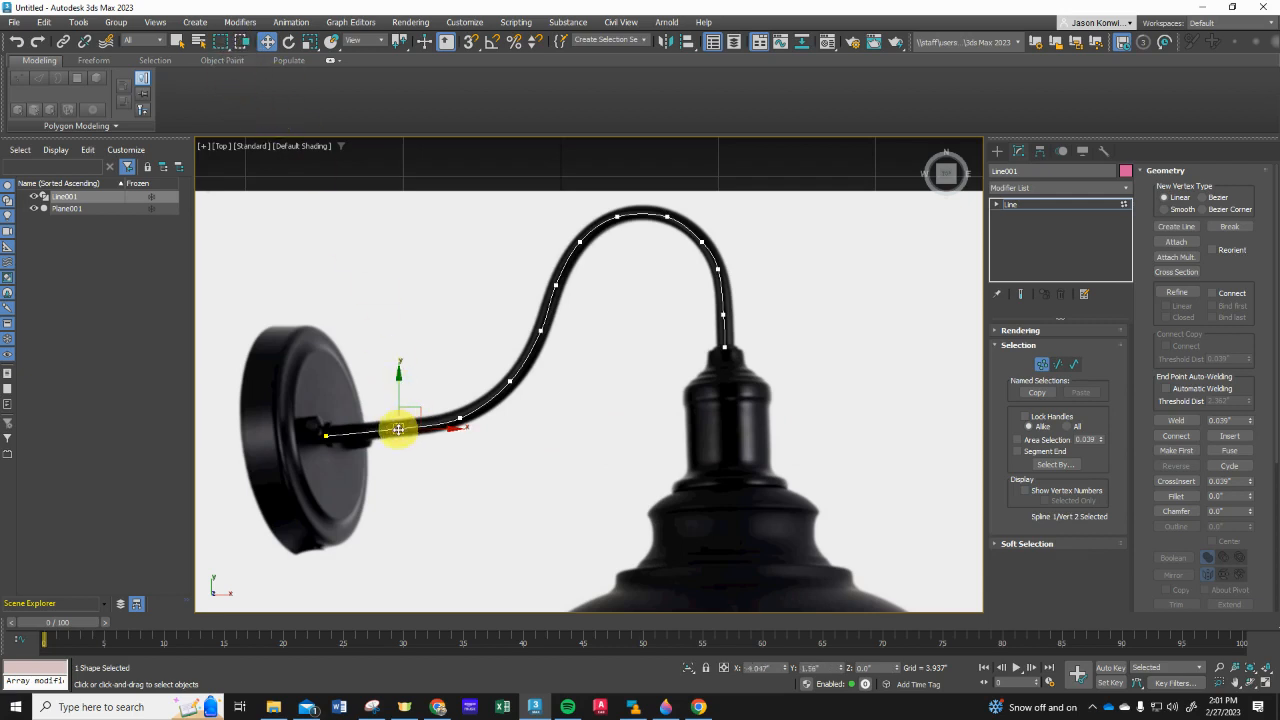
Convert the arm line's second vertex from the wall plate to a Bezier vertex
right_click(398, 430)
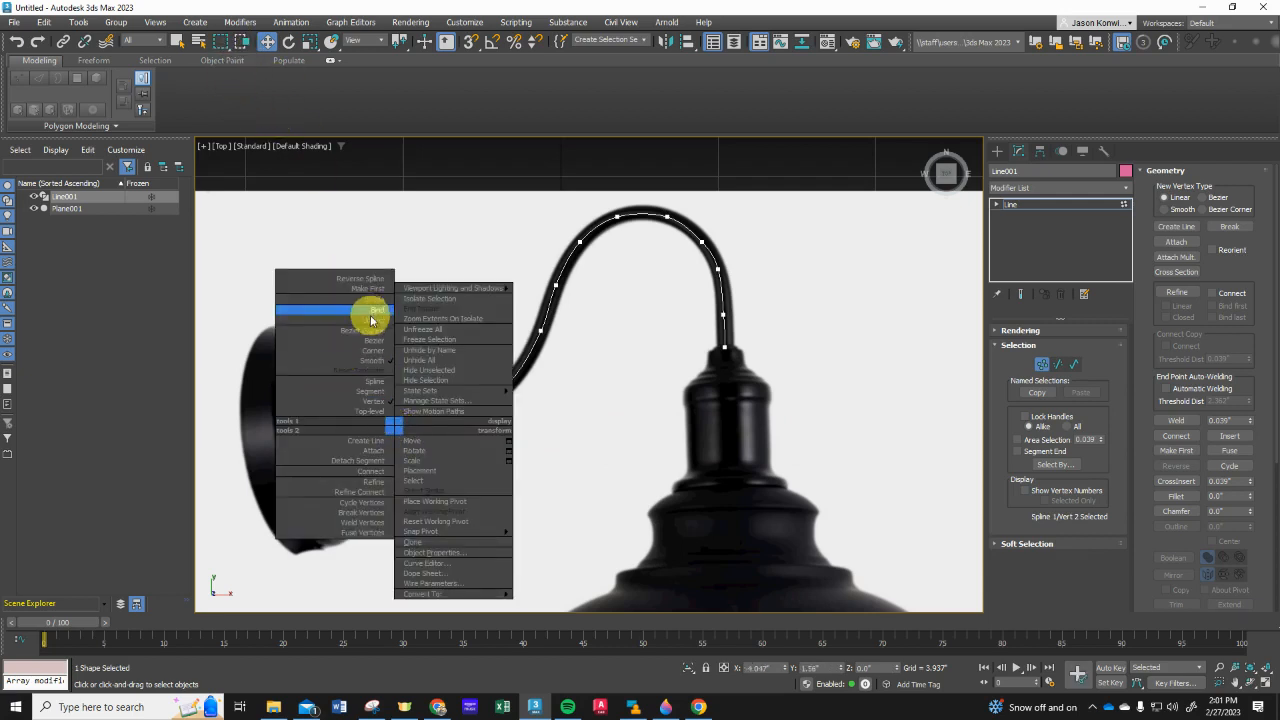
click(375, 346)
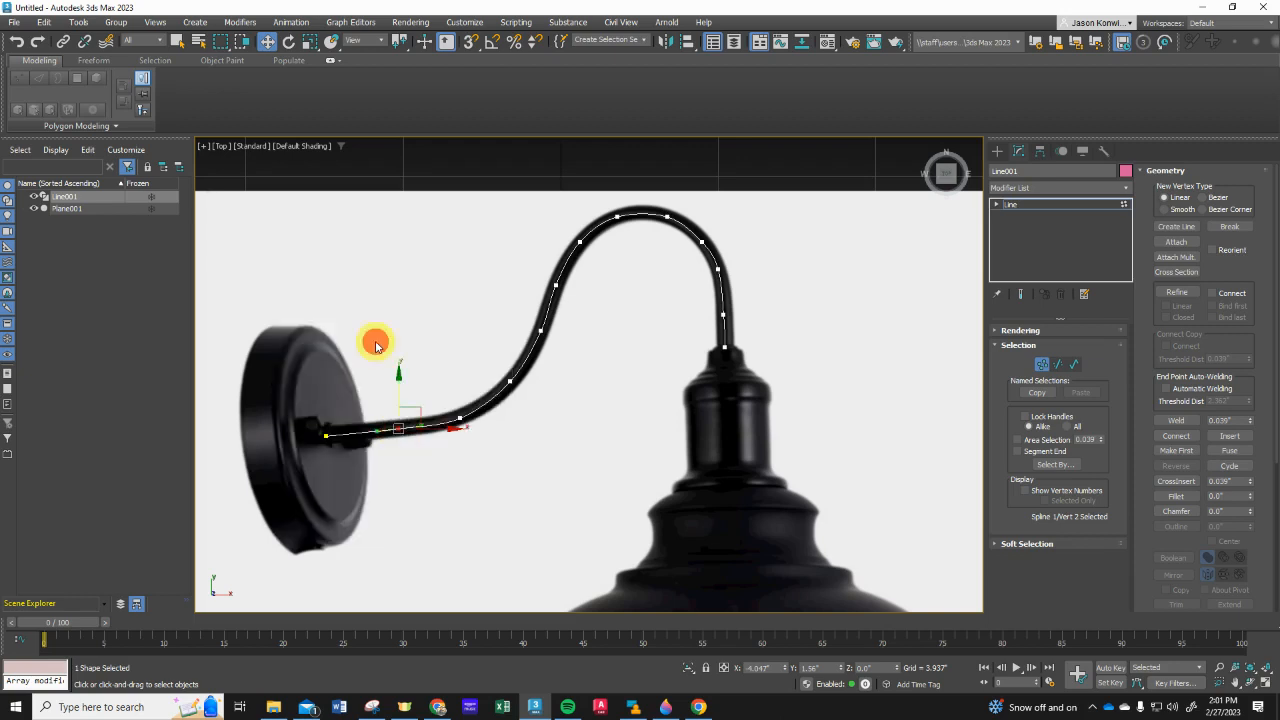
scroll(393, 426, up, 5)
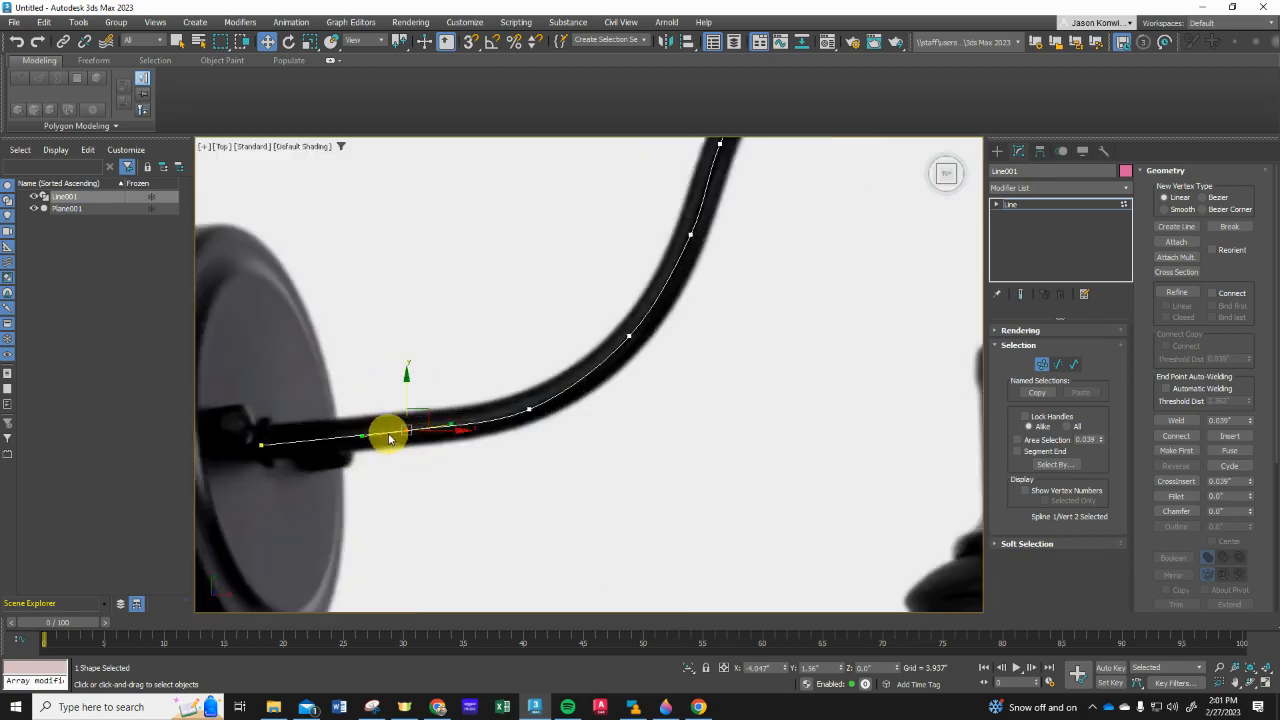
drag(475, 419, 662, 421)
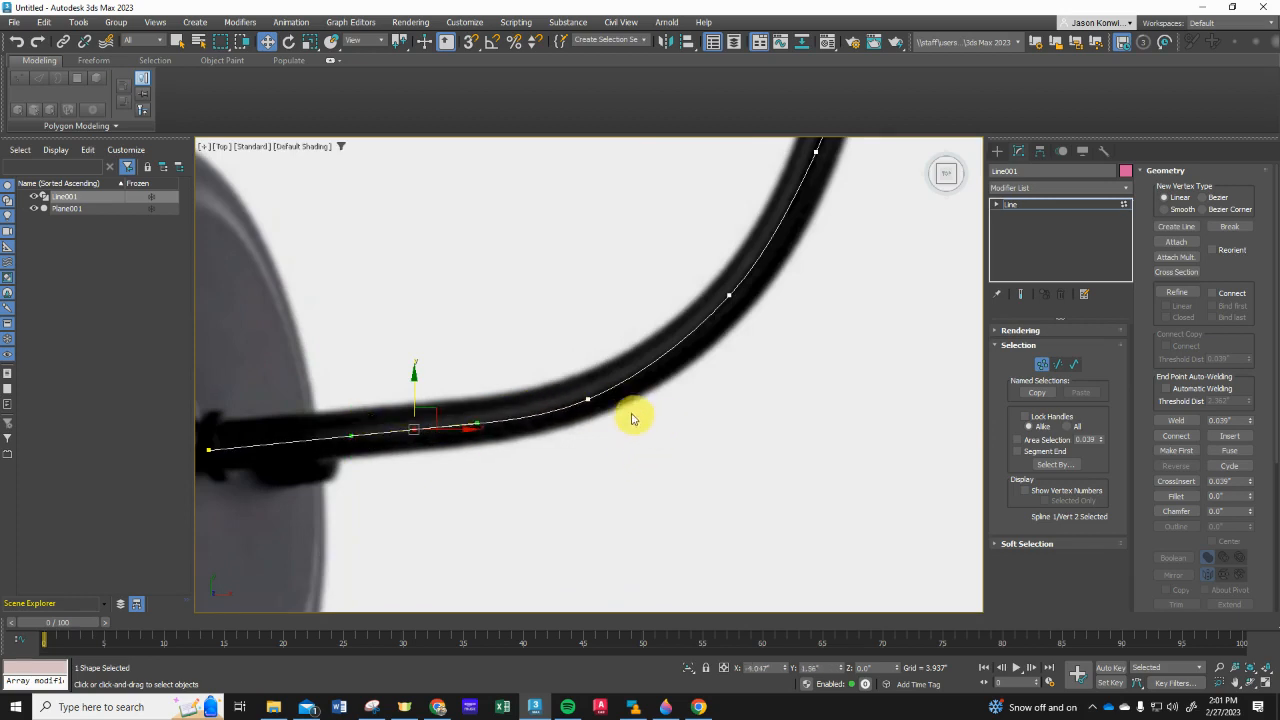
Select the arm line's first five vertices from the wall plate and convert them to Bezier vertices
click(588, 400)
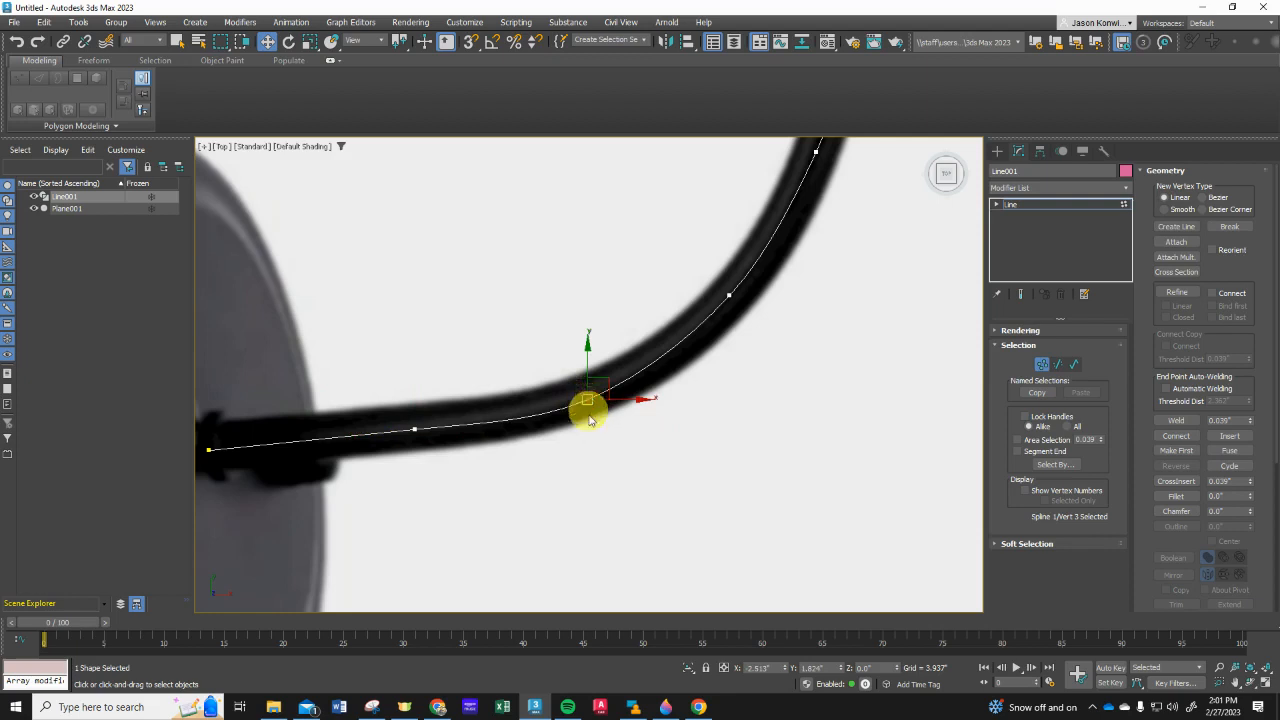
scroll(588, 405, down, 5)
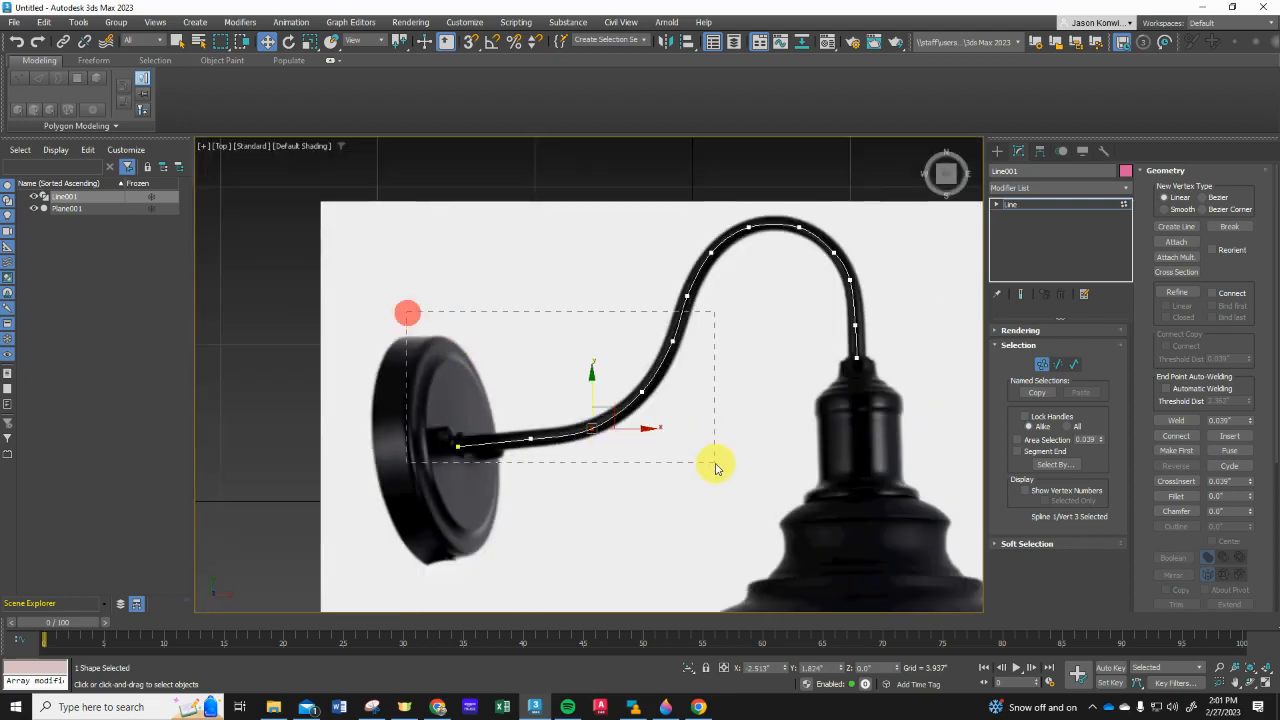
drag(715, 465, 727, 495)
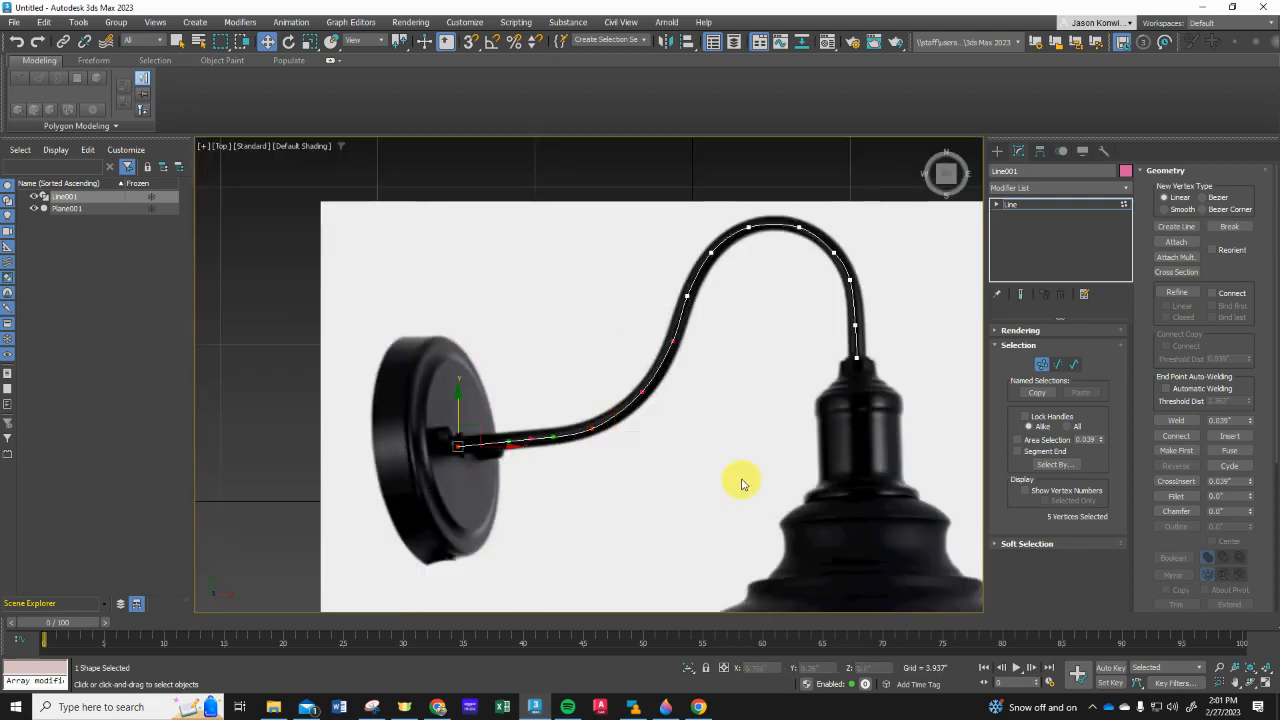
right_click(645, 393)
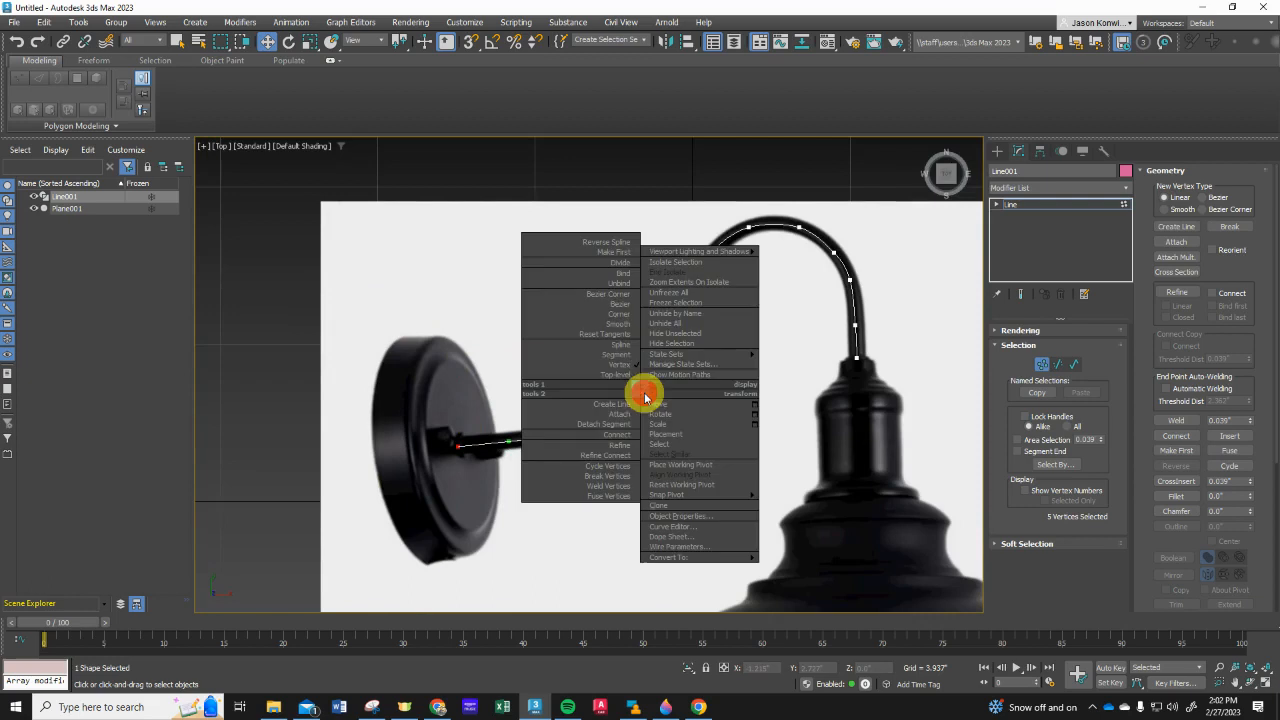
click(618, 311)
scroll(630, 448, up, 3)
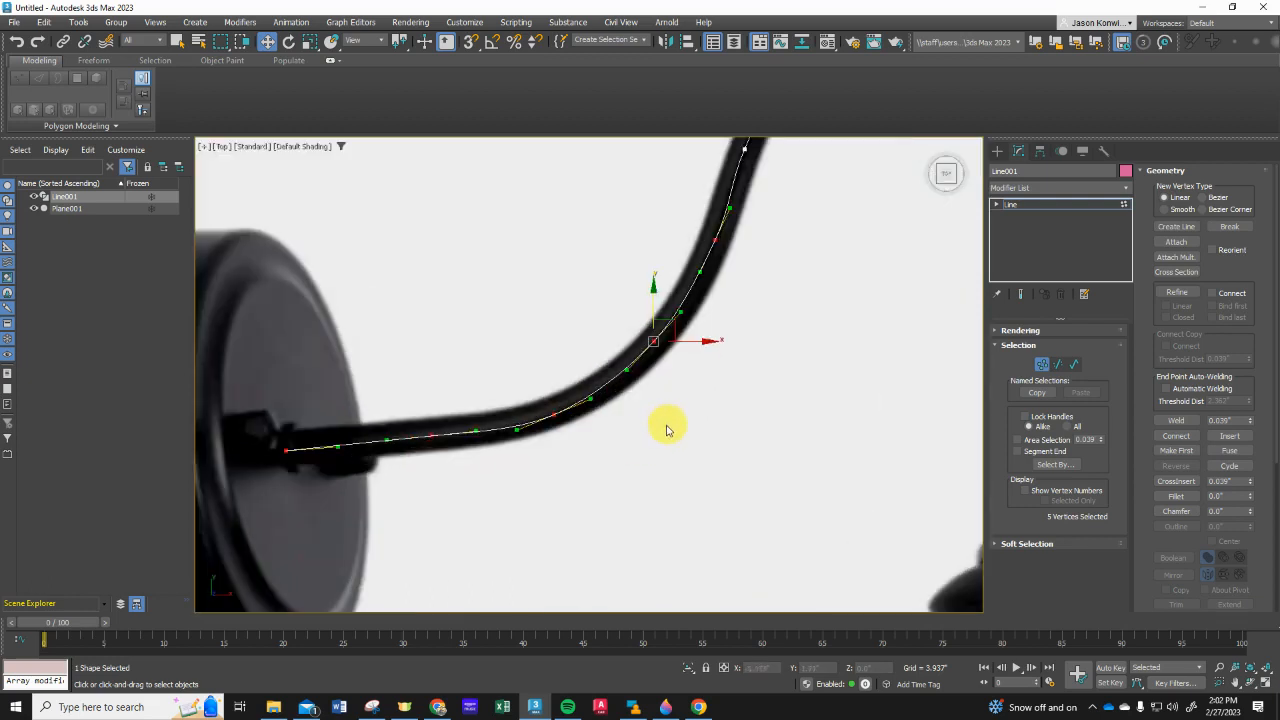
Nudge the five selected vertices together by about -0.017" in X and 0.008" in Y, and clear the selection
click(555, 413)
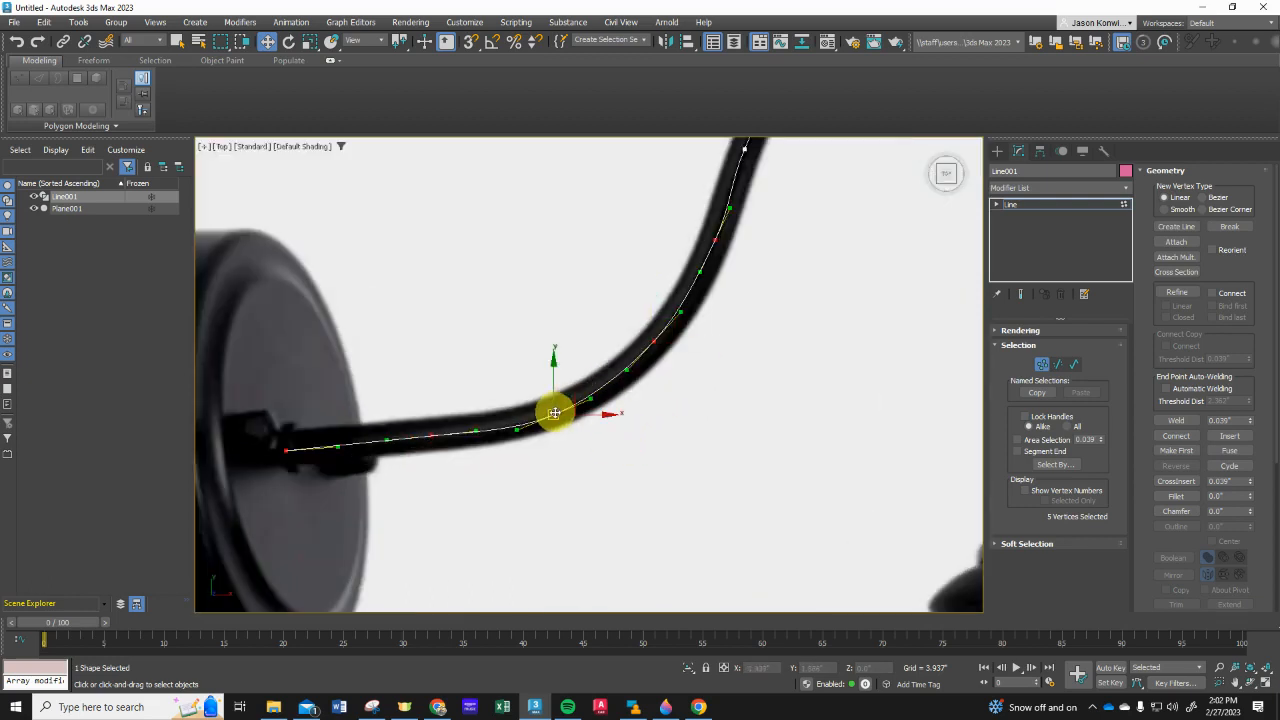
click(551, 413)
drag(551, 416, 551, 413)
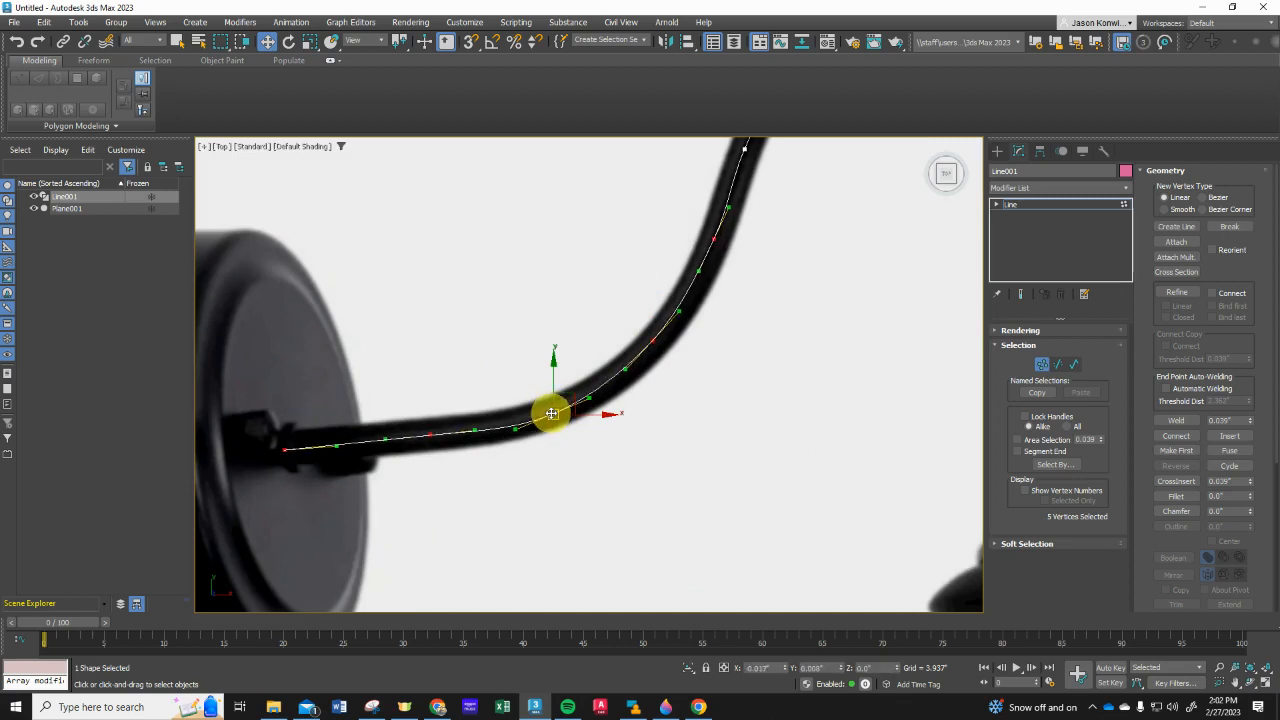
click(577, 476)
Adjust only the third vertex's Bezier handles and shift it slightly so the curve follows the centre of the lower bend
click(551, 414)
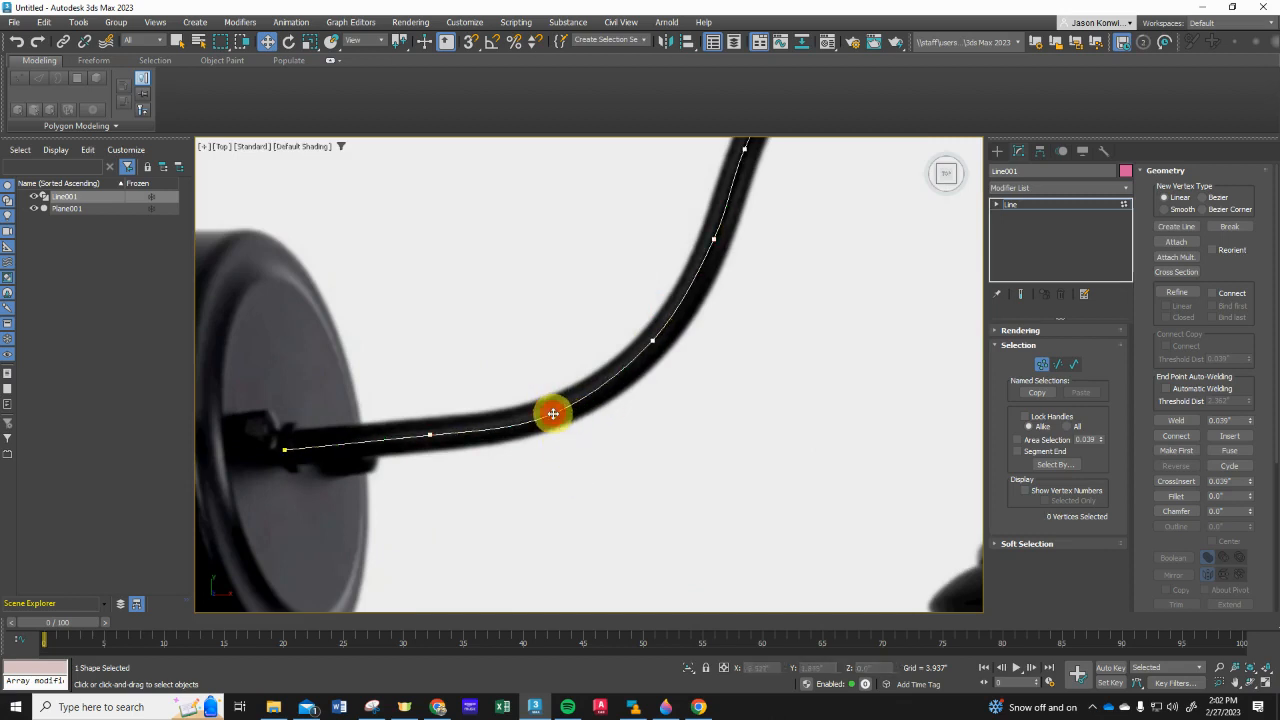
drag(586, 399, 612, 383)
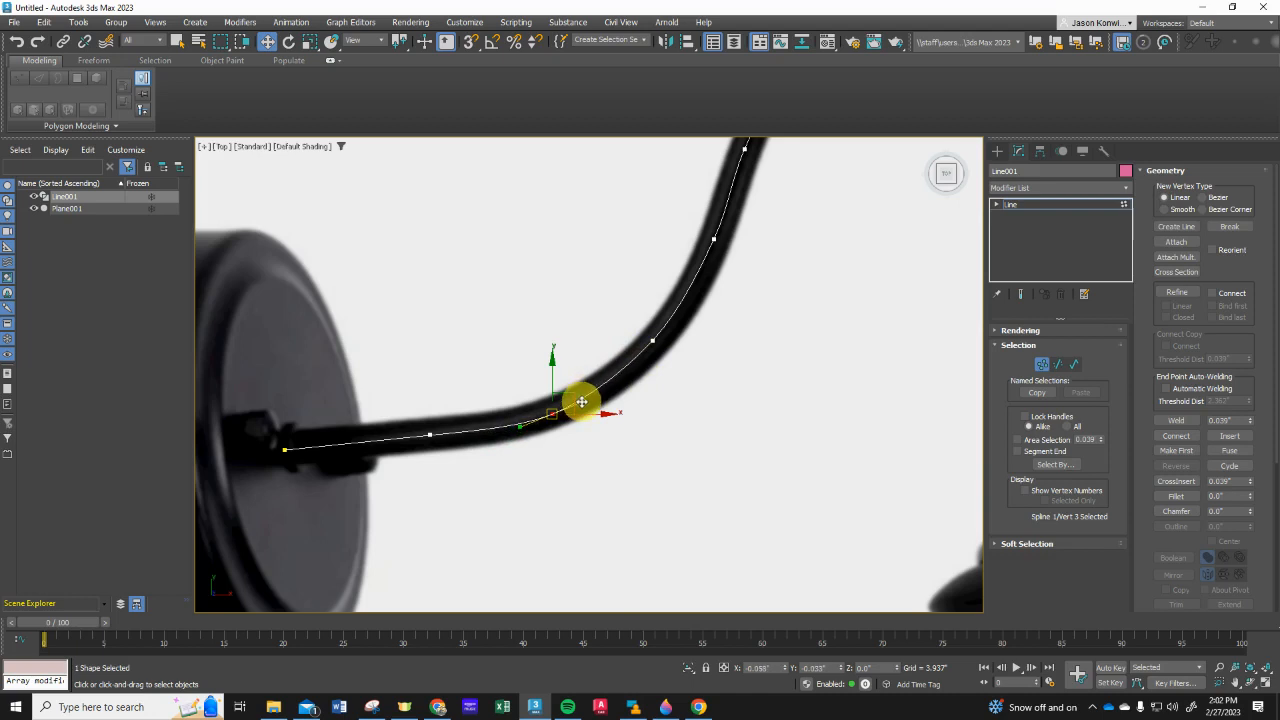
drag(581, 401, 534, 424)
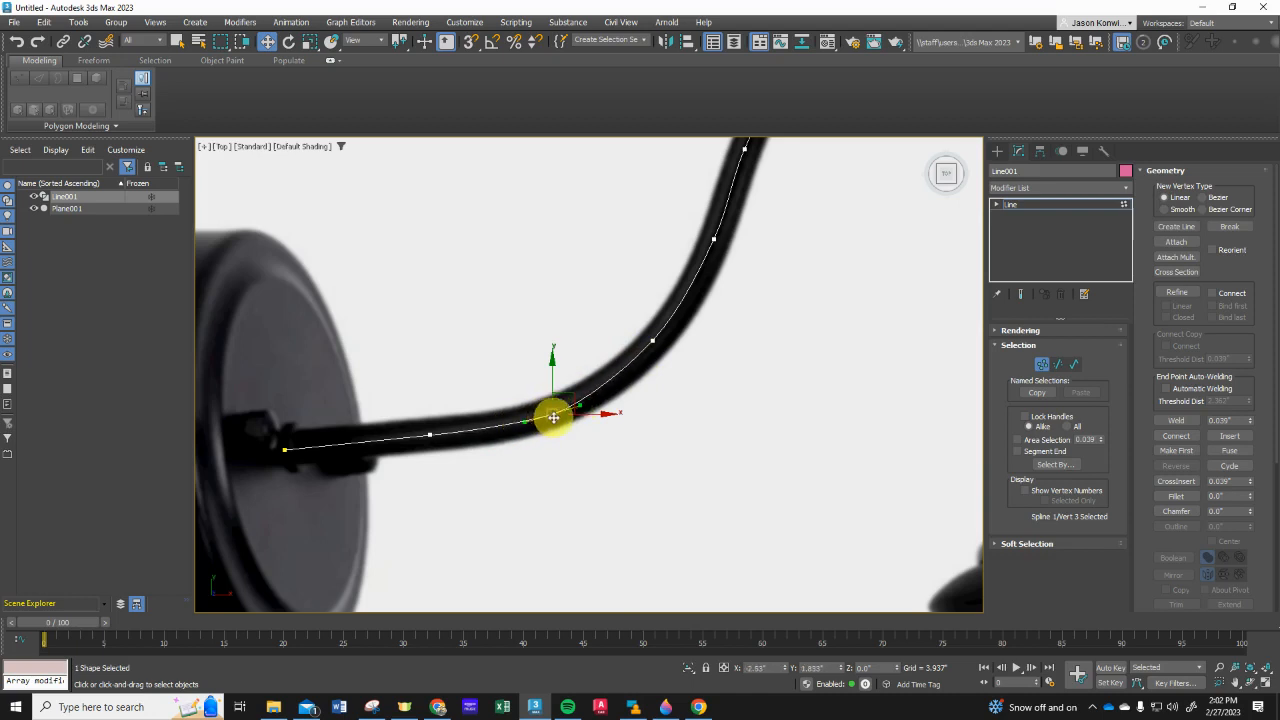
click(550, 414)
drag(550, 414, 578, 405)
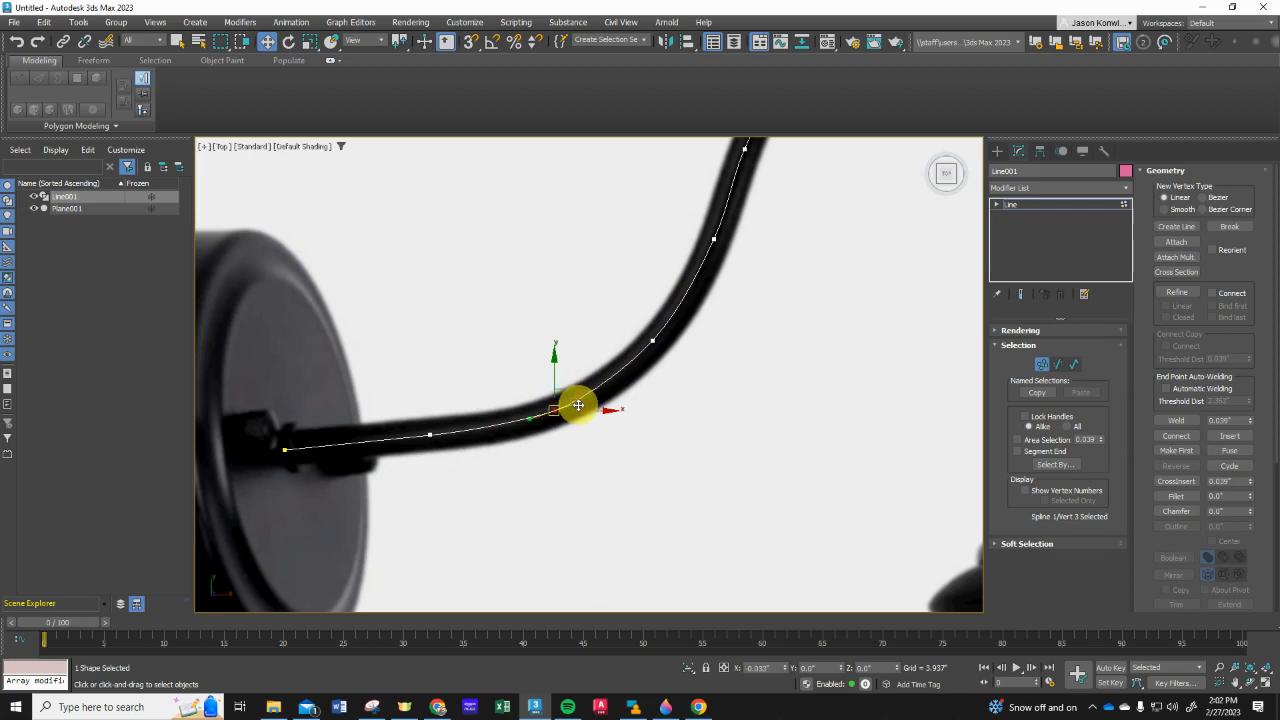
click(643, 406)
scroll(632, 416, down, 2)
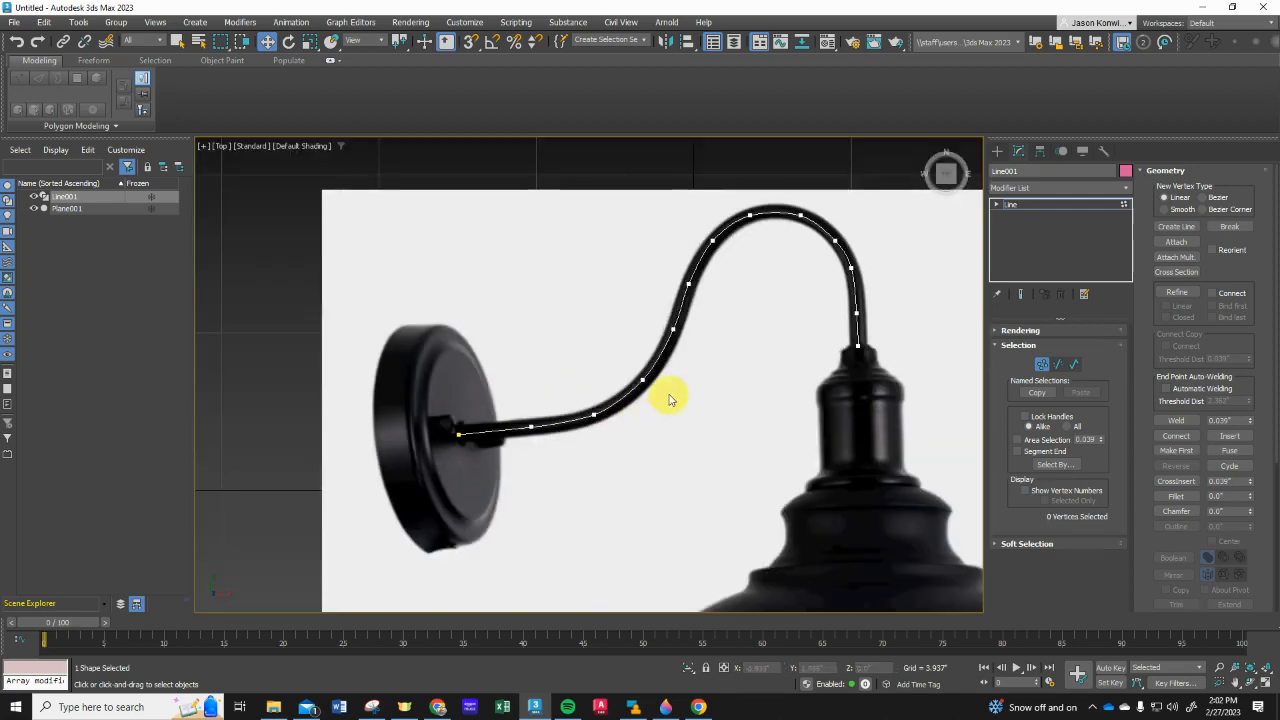
click(671, 327)
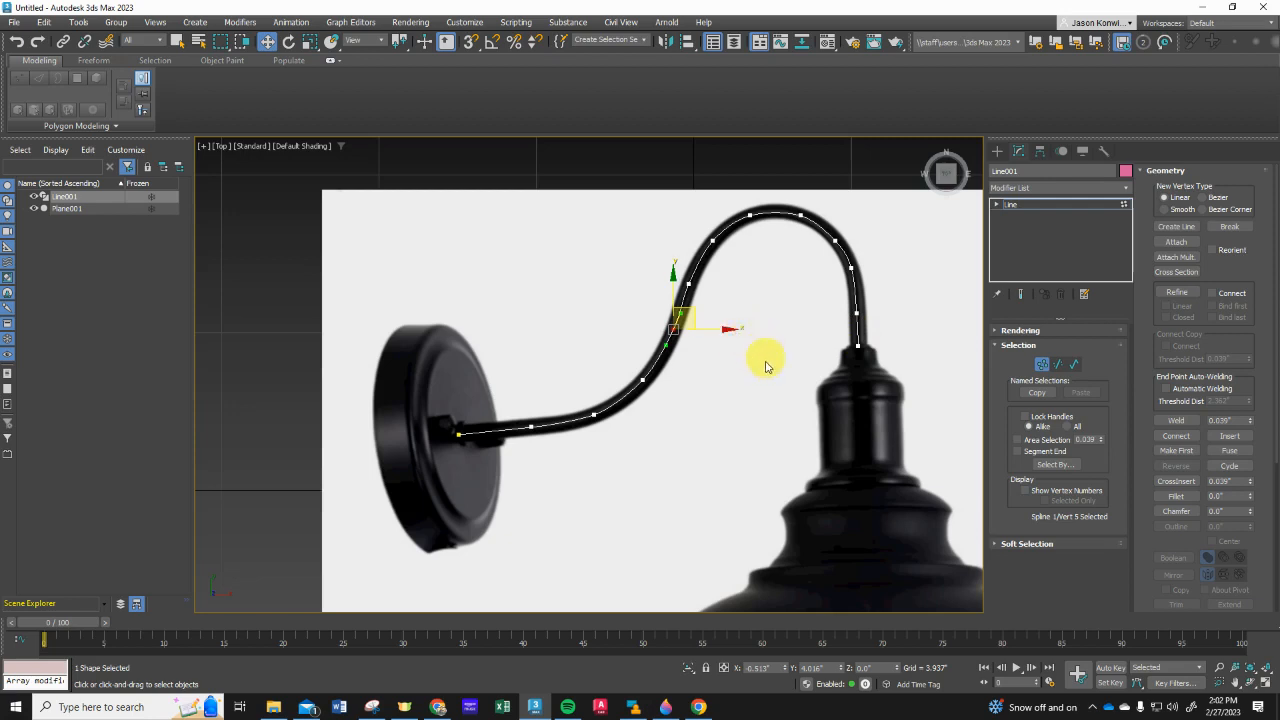
click(742, 427)
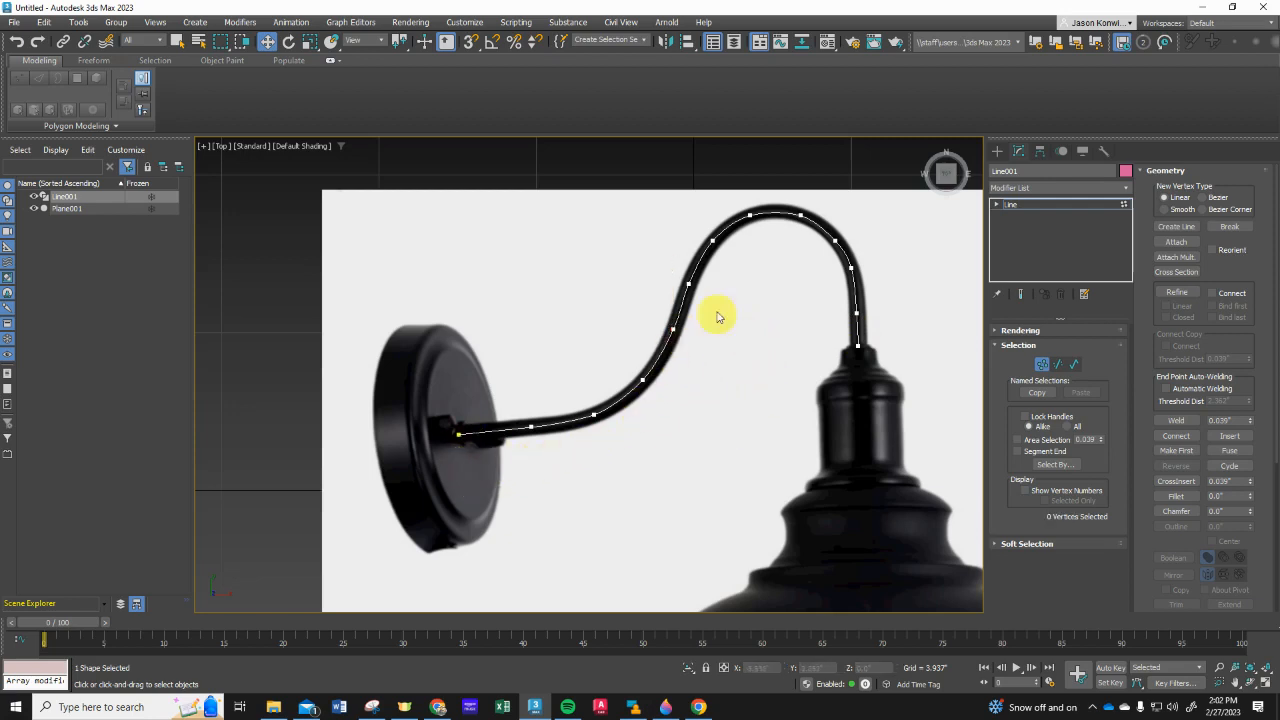